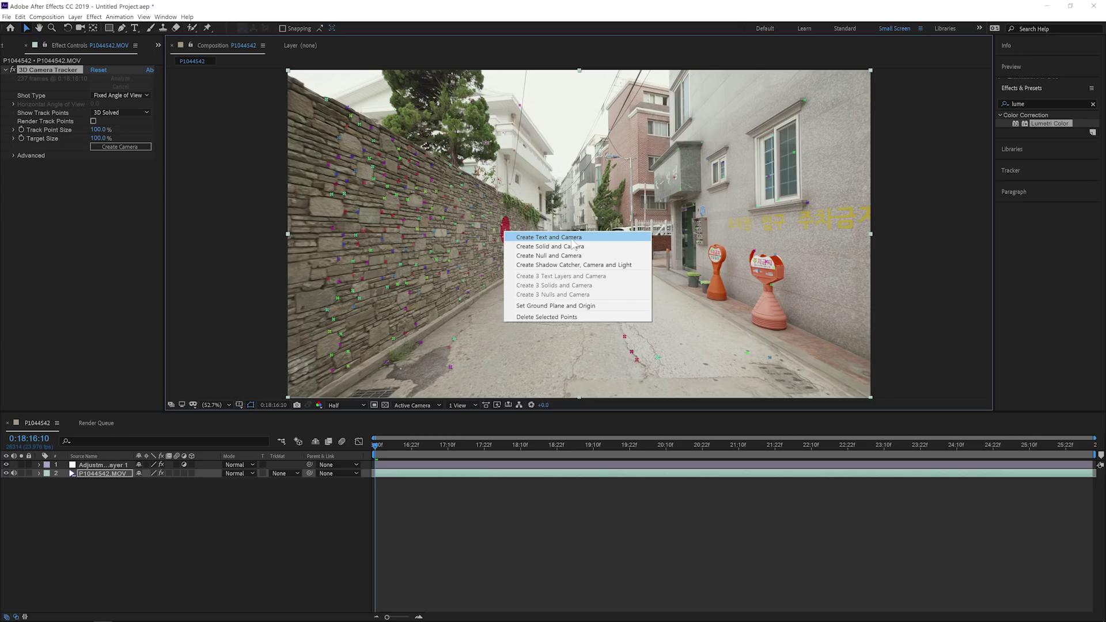
- Create a text layer with a tracking camera from the selected track points on the stone wall, and select the text layer
{"action": "left_click", "coordinate": [574, 239]}
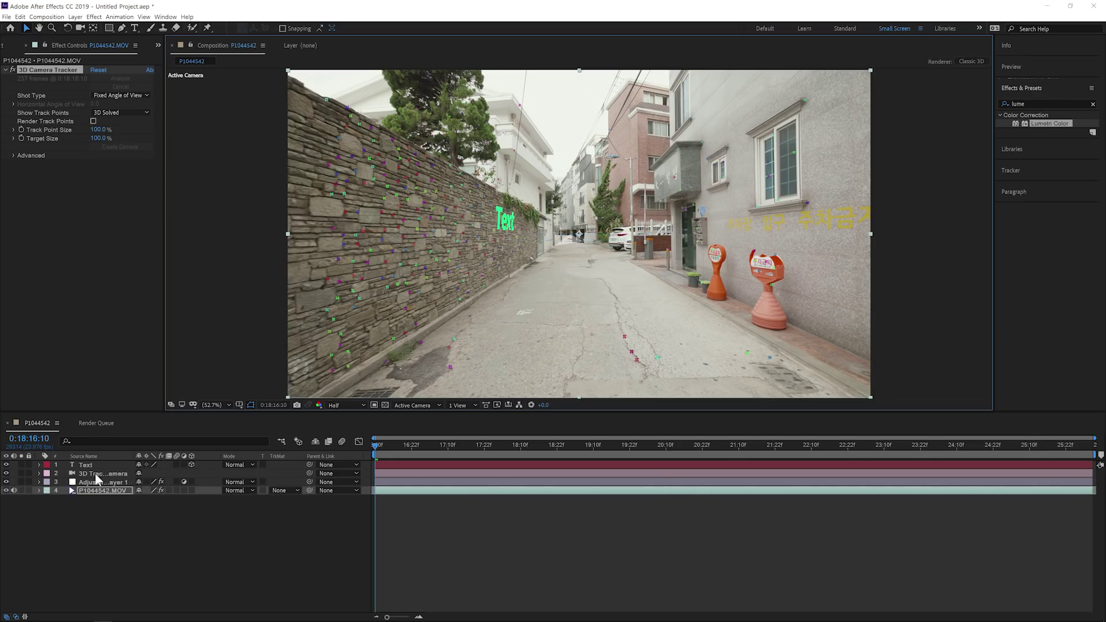
{"action": "left_click", "coordinate": [93, 466]}
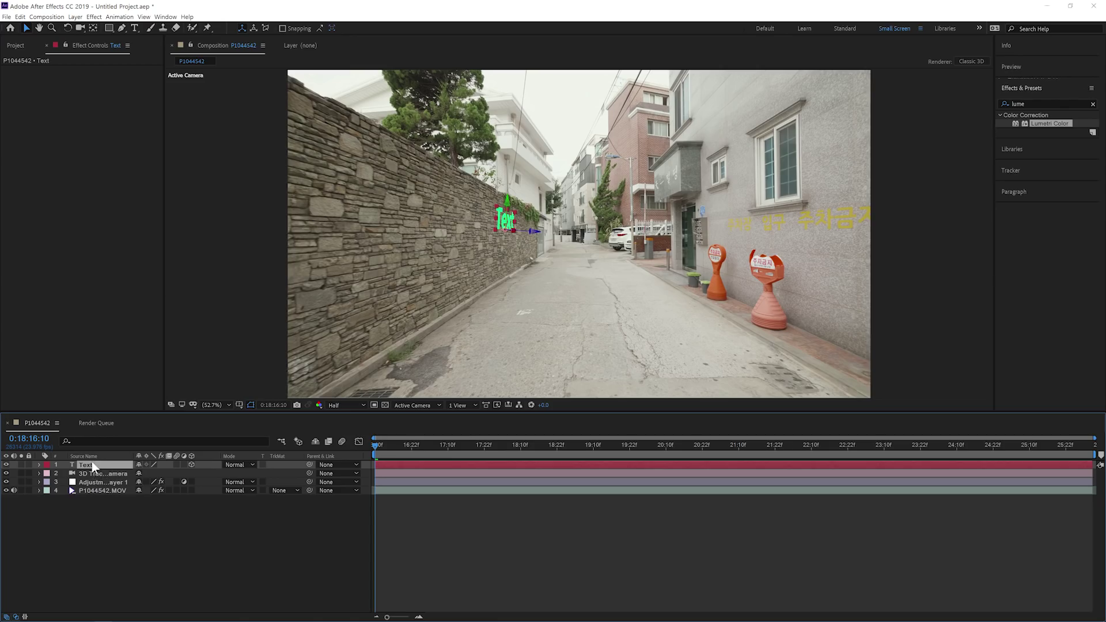
{"action": "left_click", "coordinate": [98, 473]}
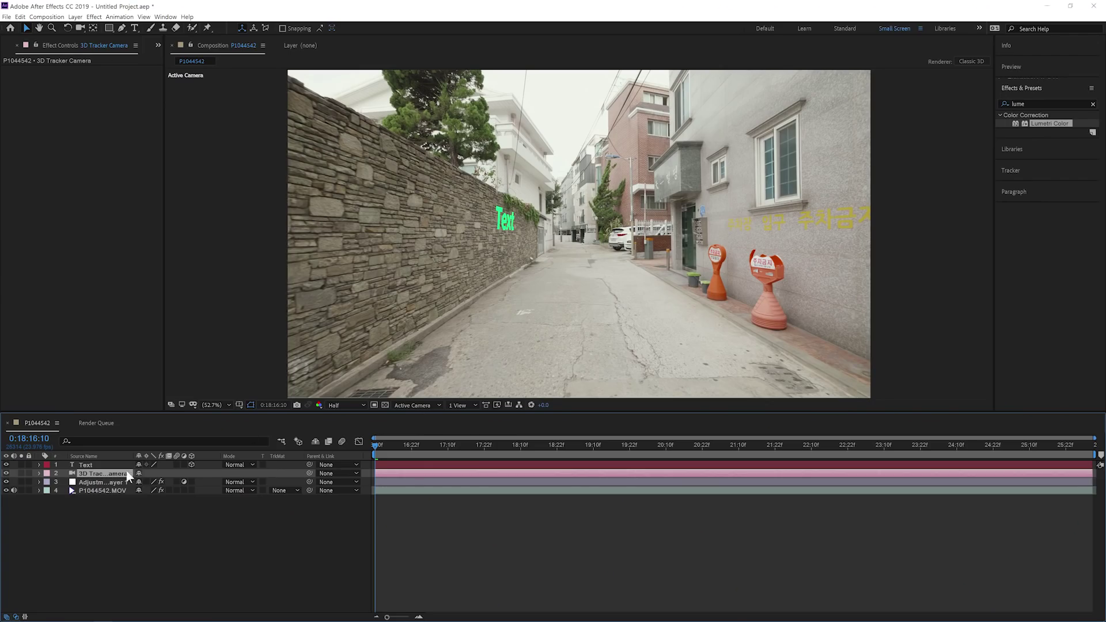
{"action": "left_click", "coordinate": [112, 467]}
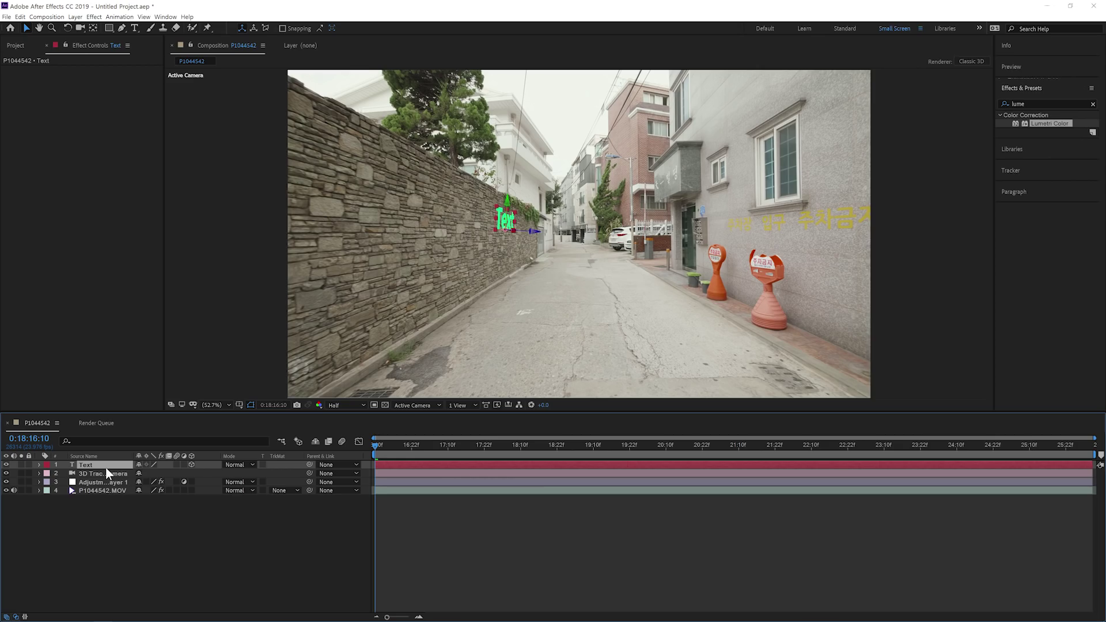
- Play the composition and scrub through the timeline to check how the text follows the wall, returning to the start
{"action": "key", "text": "space"}
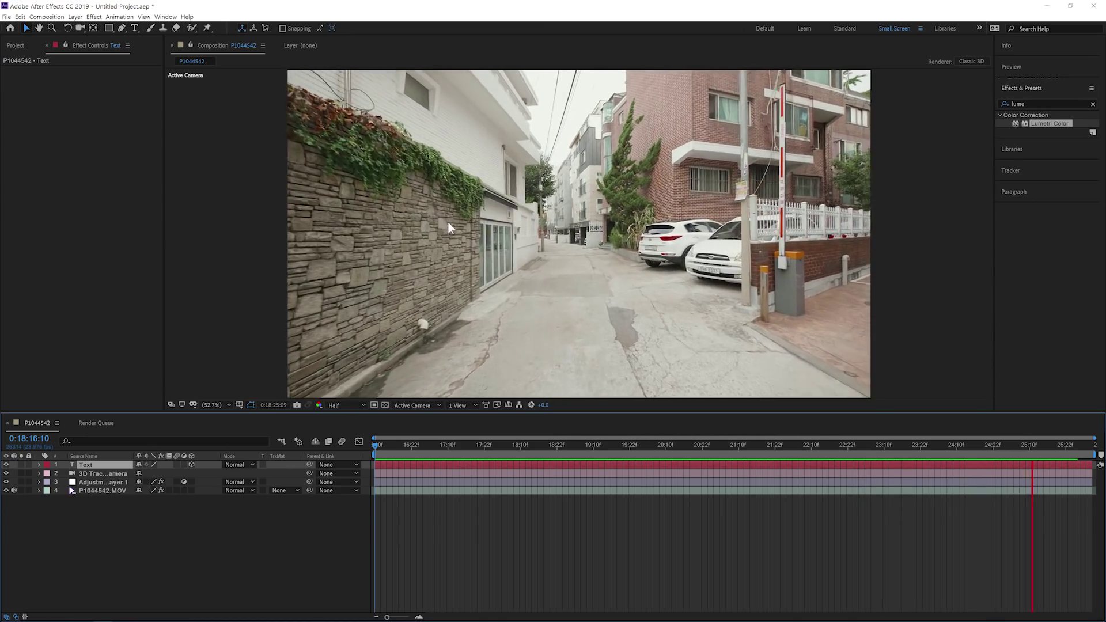
{"action": "left_click", "coordinate": [468, 444]}
{"action": "left_click", "coordinate": [642, 444]}
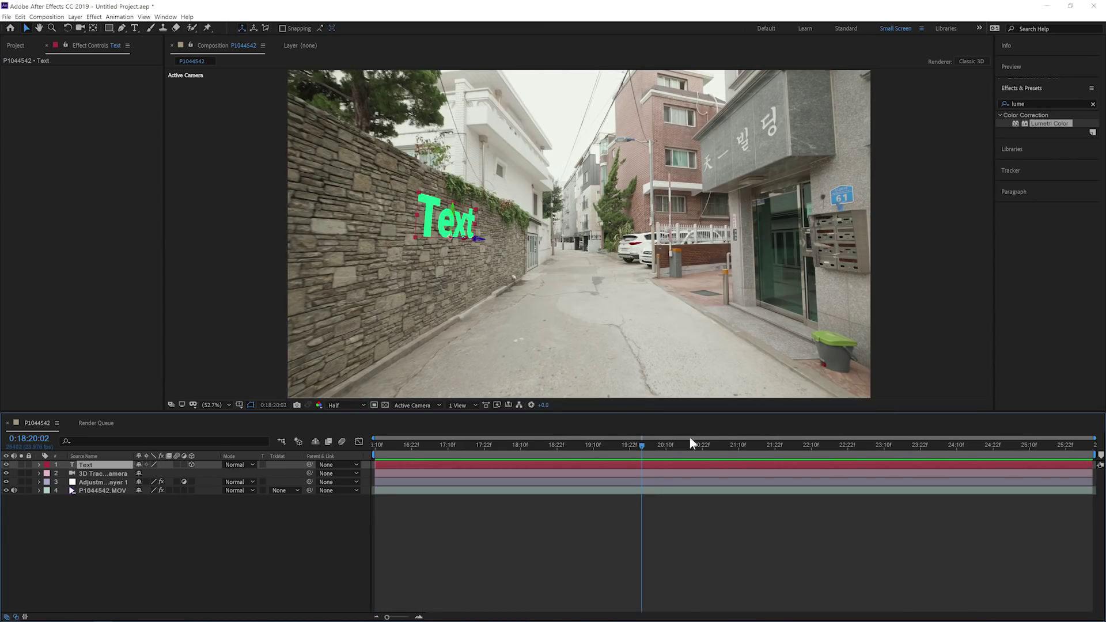
{"action": "left_click_drag", "start_coordinate": [653, 442], "coordinate": [353, 458]}
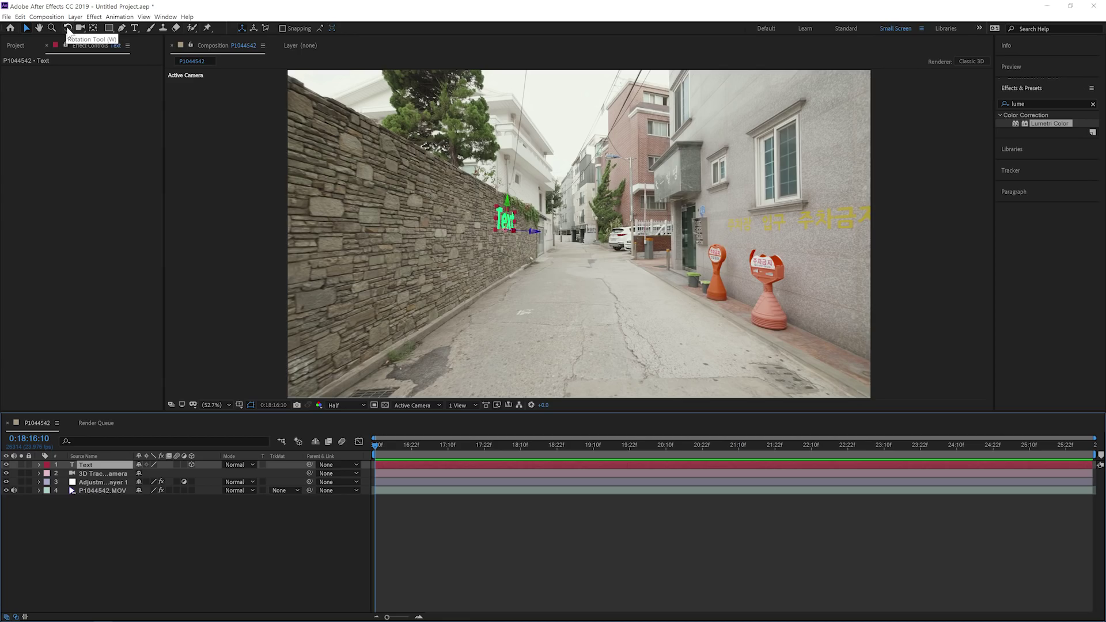
- Rotate the text's orientation with the Rotation tool so the word faces the camera instead of lying along the wall
{"action": "left_click", "coordinate": [72, 31]}
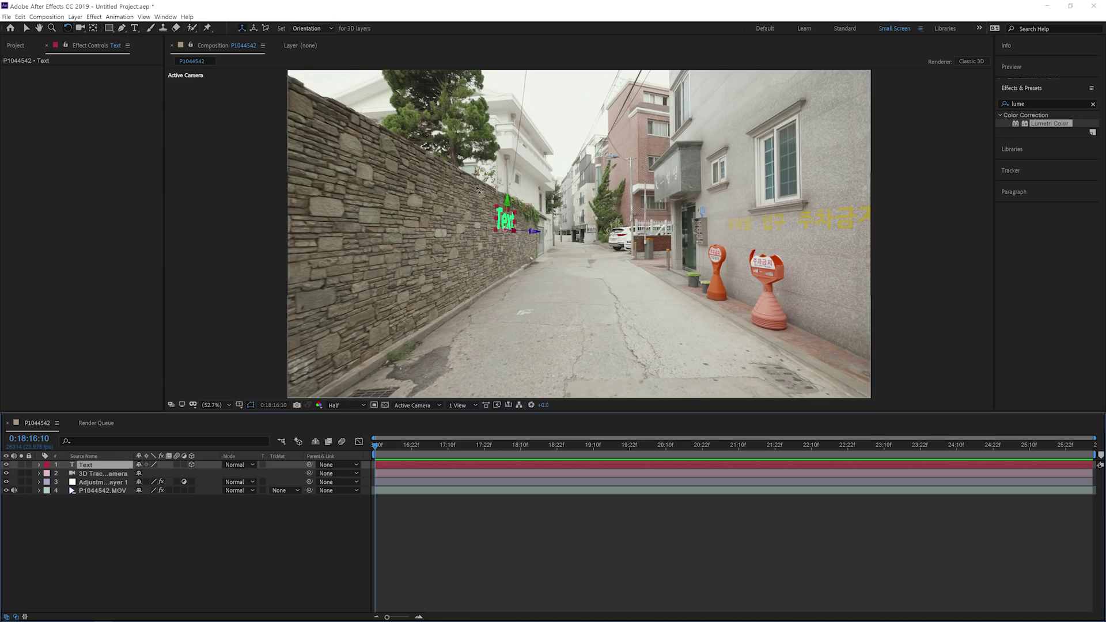
{"action": "scroll", "coordinate": [478, 190], "scroll_direction": "up", "scroll_amount": 3}
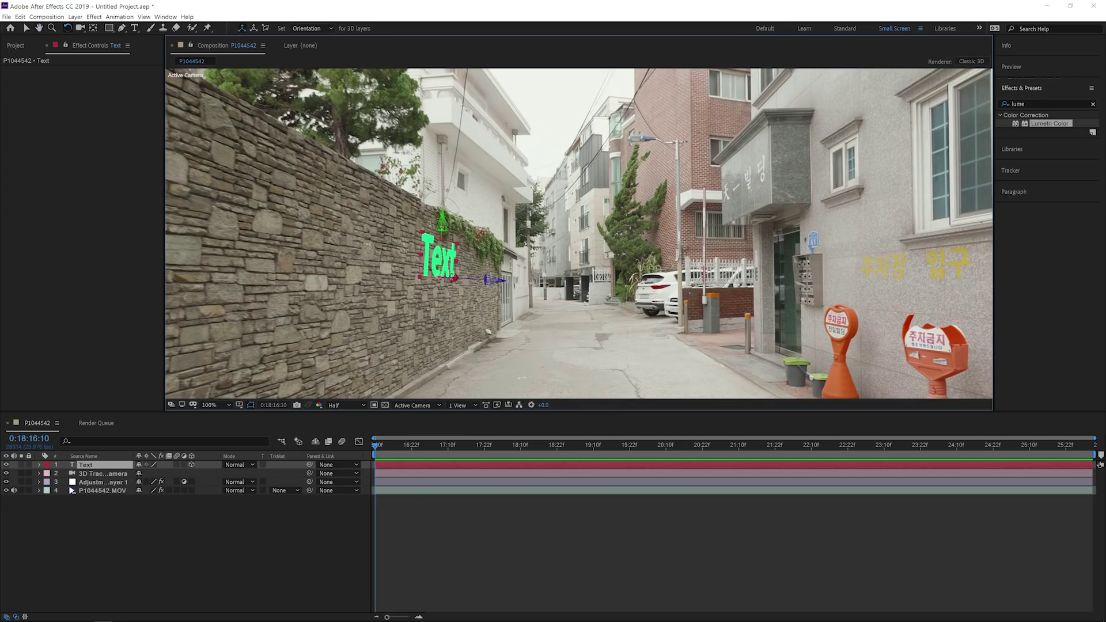
{"action": "left_click_drag", "start_coordinate": [455, 279], "coordinate": [430, 227]}
{"action": "left_click_drag", "start_coordinate": [455, 279], "coordinate": [494, 281]}
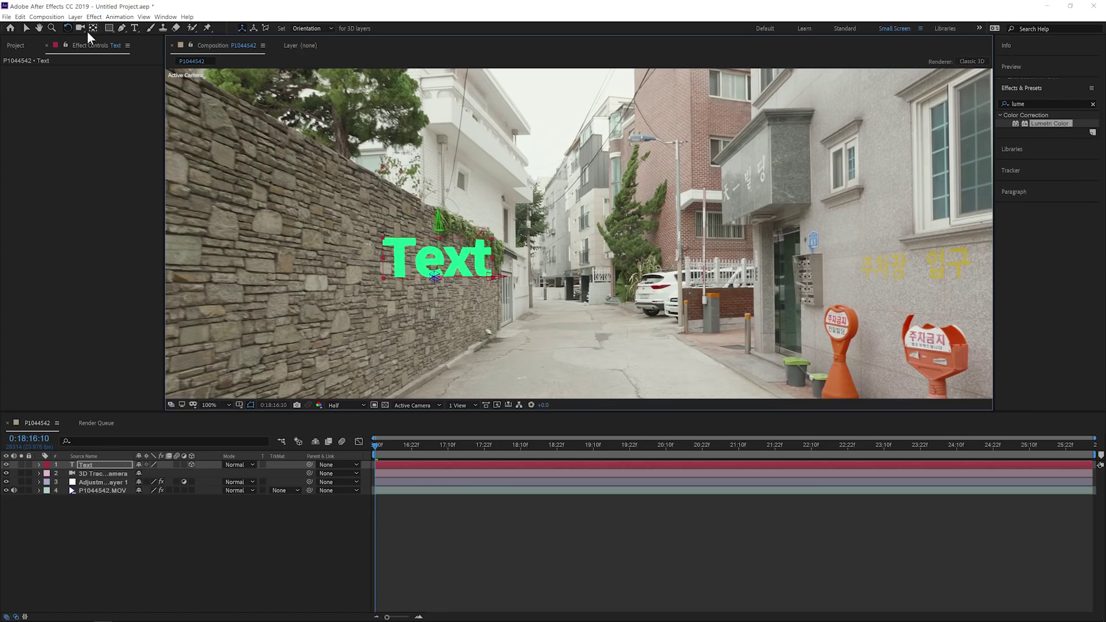
- Move the text off the wall along its axes to the middle of the alley
{"action": "left_click", "coordinate": [27, 29]}
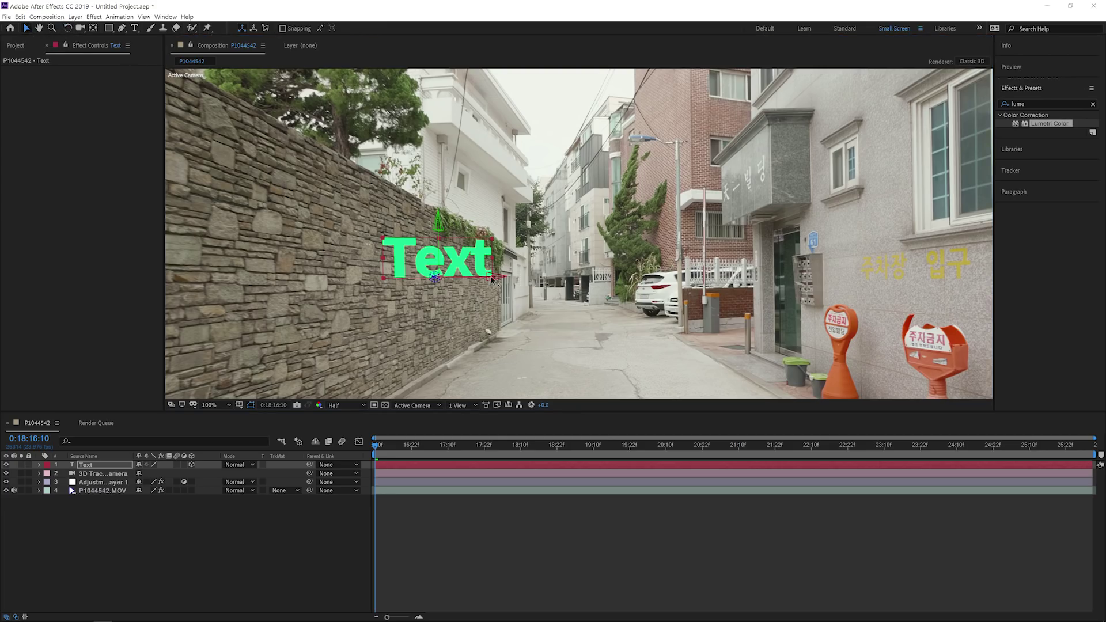
{"action": "left_click_drag", "start_coordinate": [487, 276], "coordinate": [655, 289]}
{"action": "left_click_drag", "start_coordinate": [534, 279], "coordinate": [927, 303]}
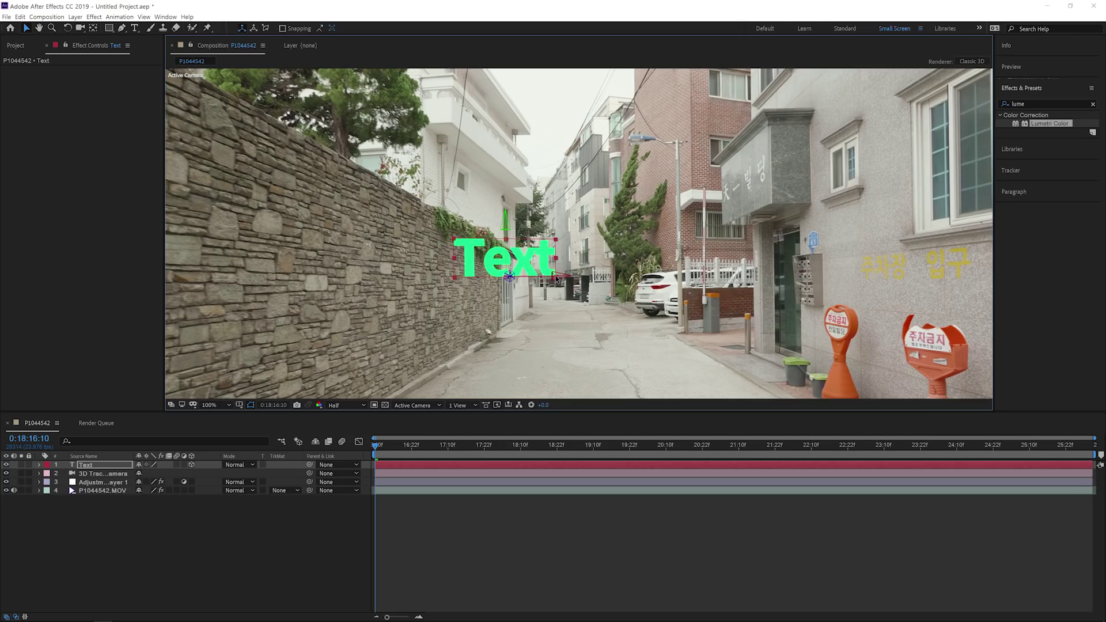
{"action": "left_click_drag", "start_coordinate": [557, 278], "coordinate": [637, 290]}
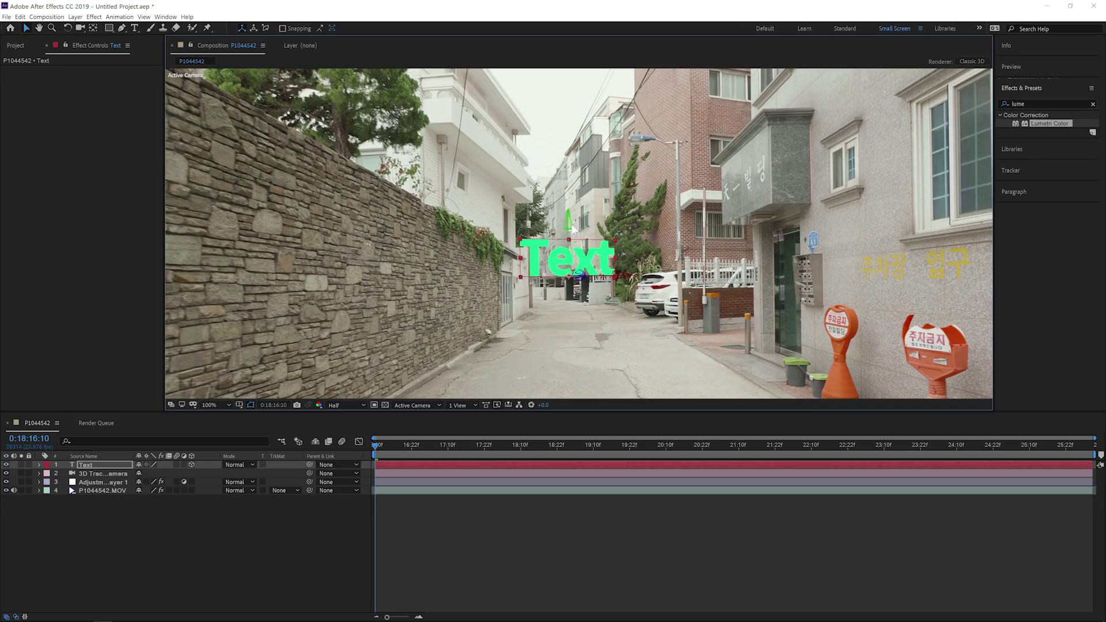
{"action": "key", "text": "w"}
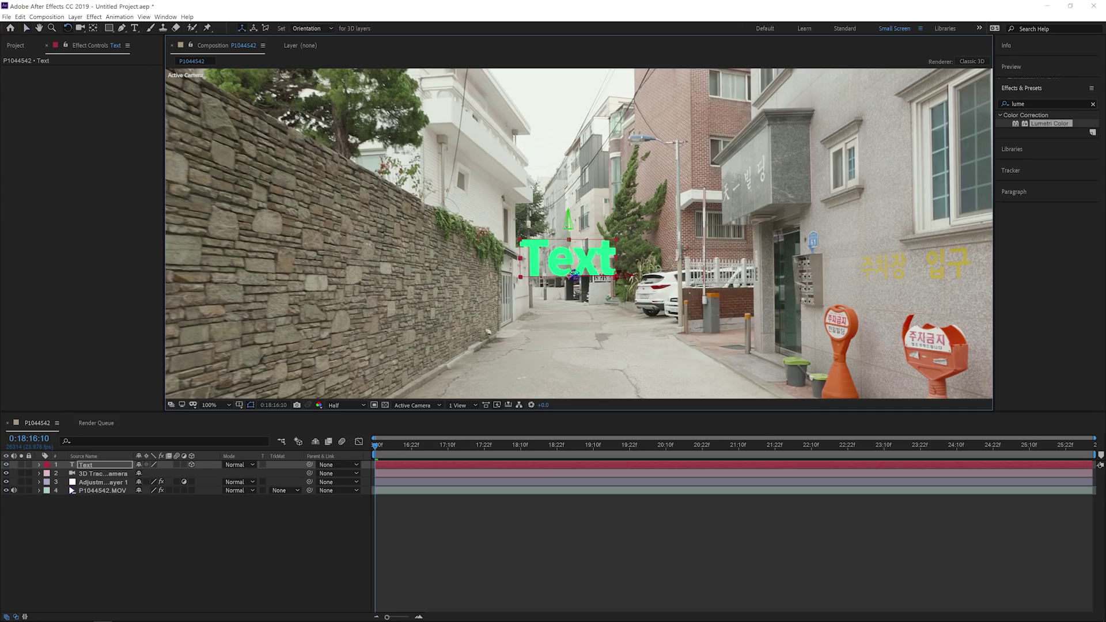
{"action": "key", "text": "v"}
{"action": "left_click_drag", "start_coordinate": [645, 285], "coordinate": [683, 254]}
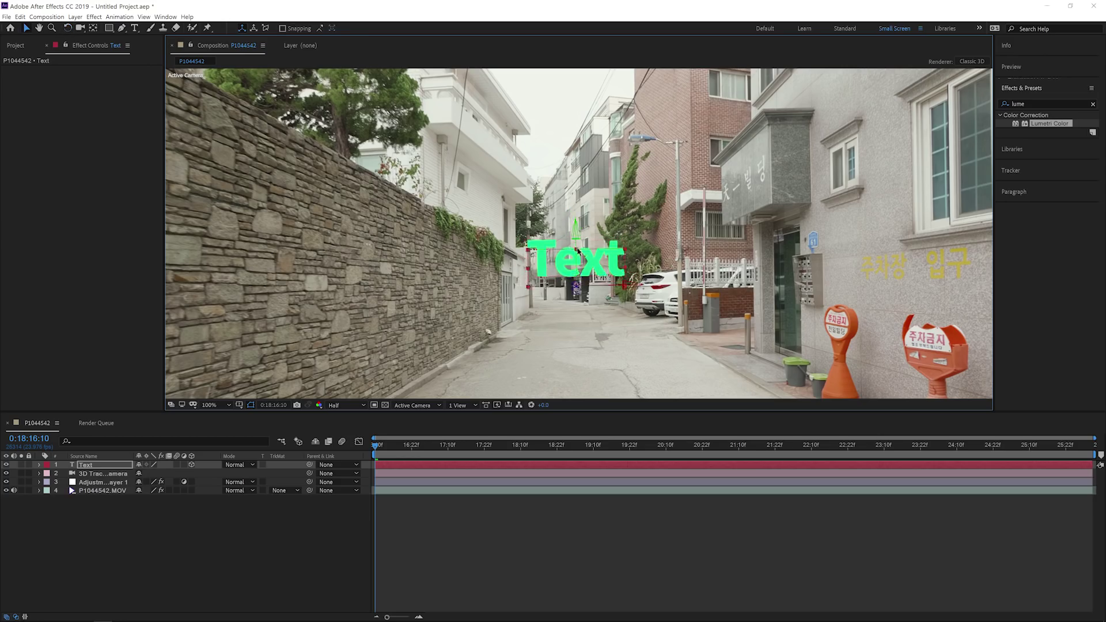
- Play the composition to check the repositioned text against the camera movement
{"action": "scroll", "coordinate": [598, 267], "scroll_direction": "down", "scroll_amount": 2}
{"action": "key", "text": "space"}
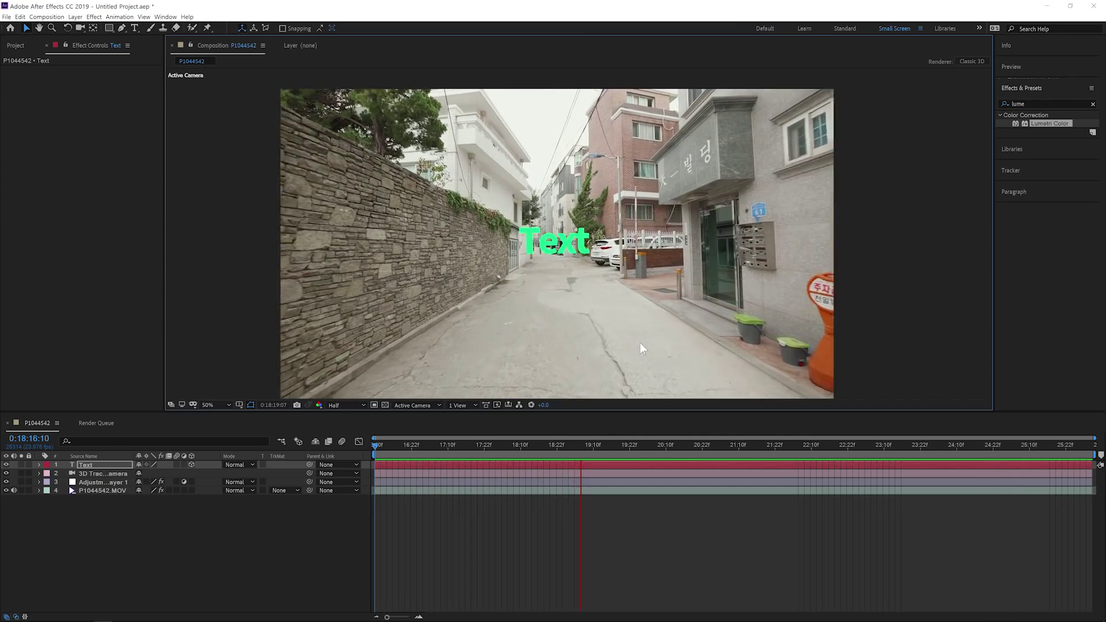
{"action": "key", "text": "space"}
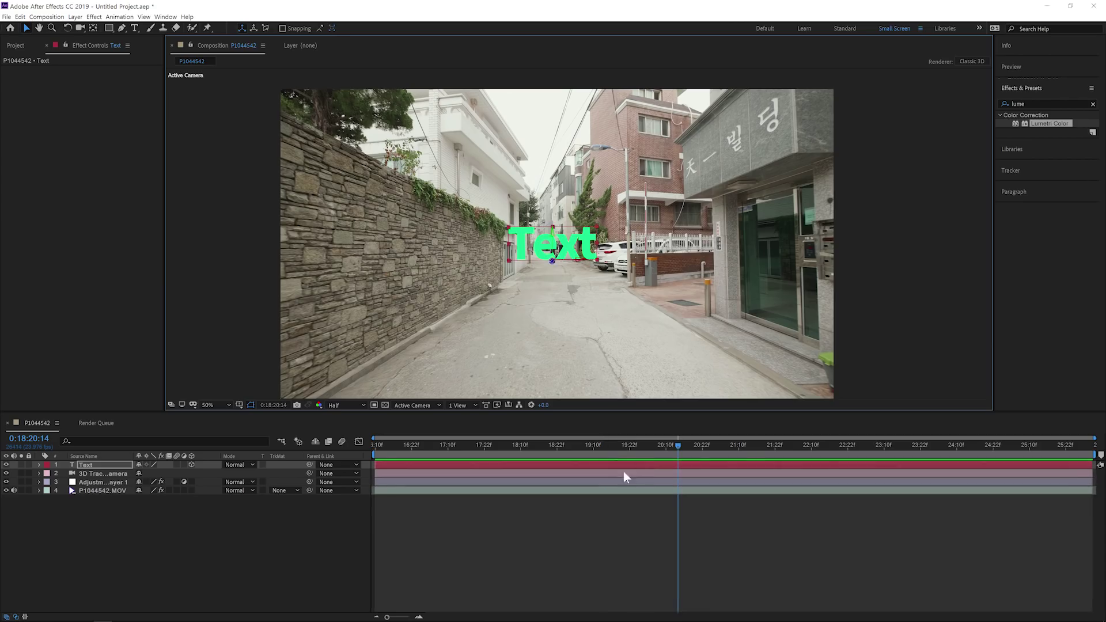
- Replace the placeholder text with a birthday greeting giving the person's name and birth date, with (축) at both ends
{"action": "double_click", "coordinate": [607, 465]}
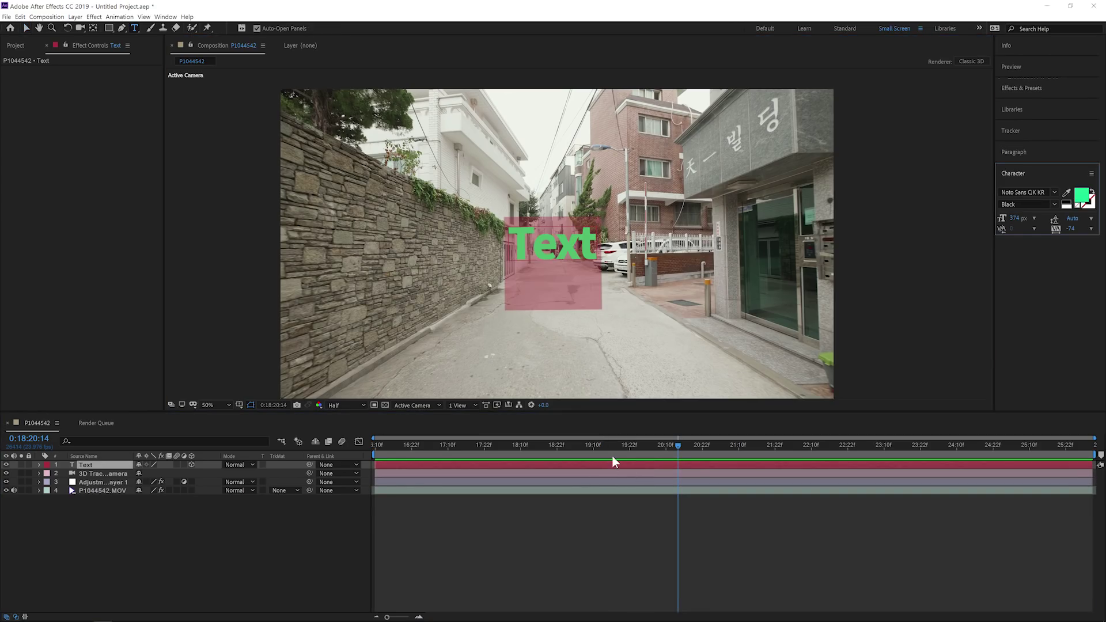
{"action": "type", "text": "b"}
{"action": "type", "text": "ㅎ"}
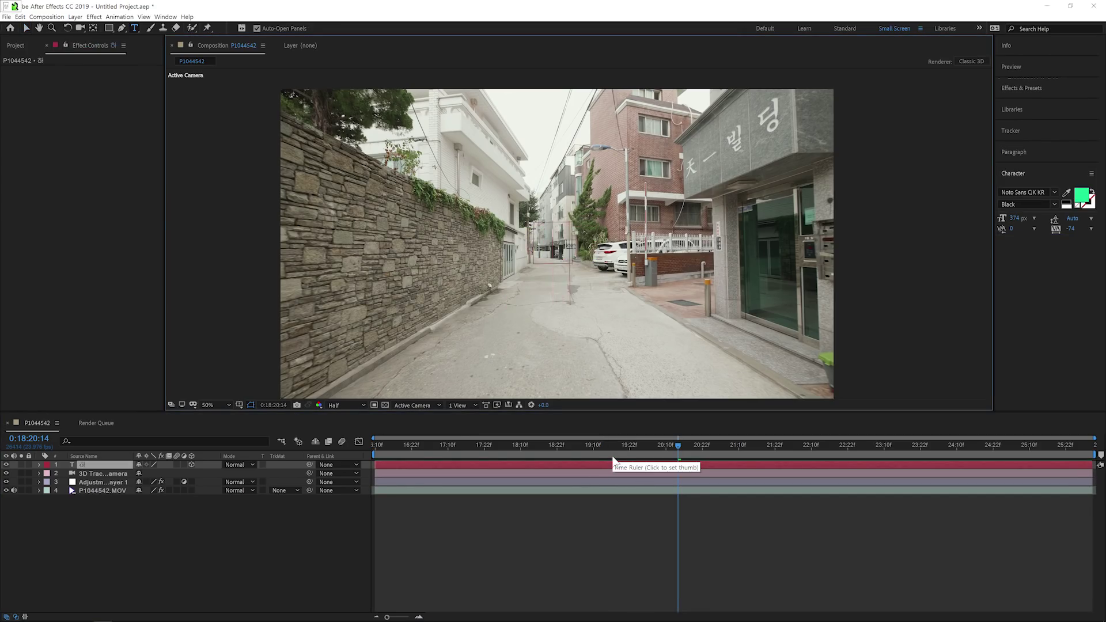
{"action": "type", "text": "ㅏ퀀 생일 1205"}
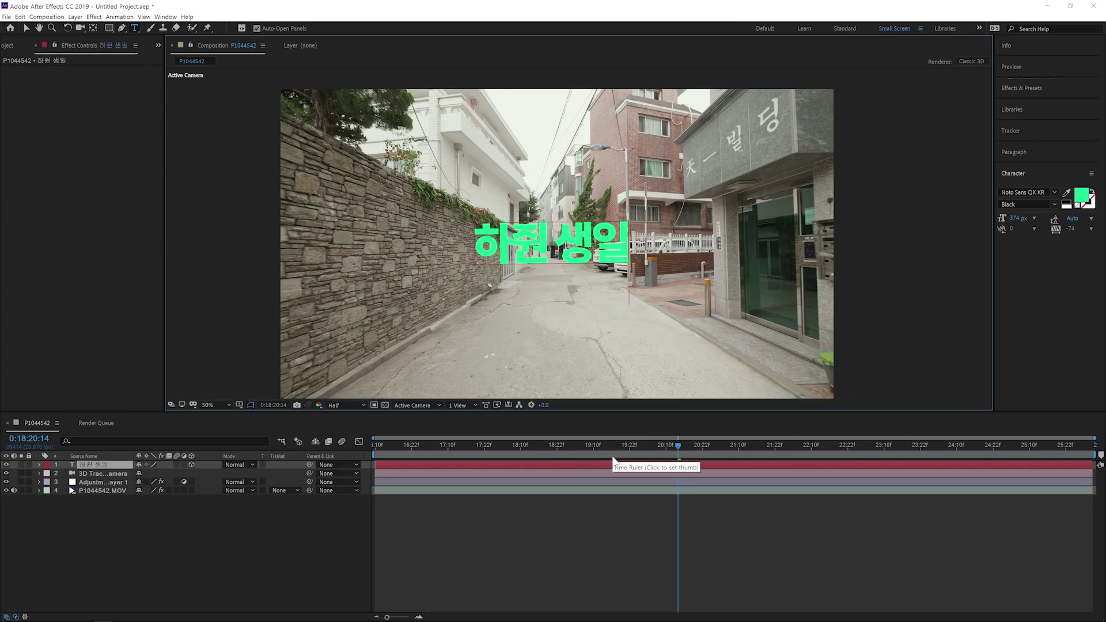
{"action": "type", "text": " 축)"}
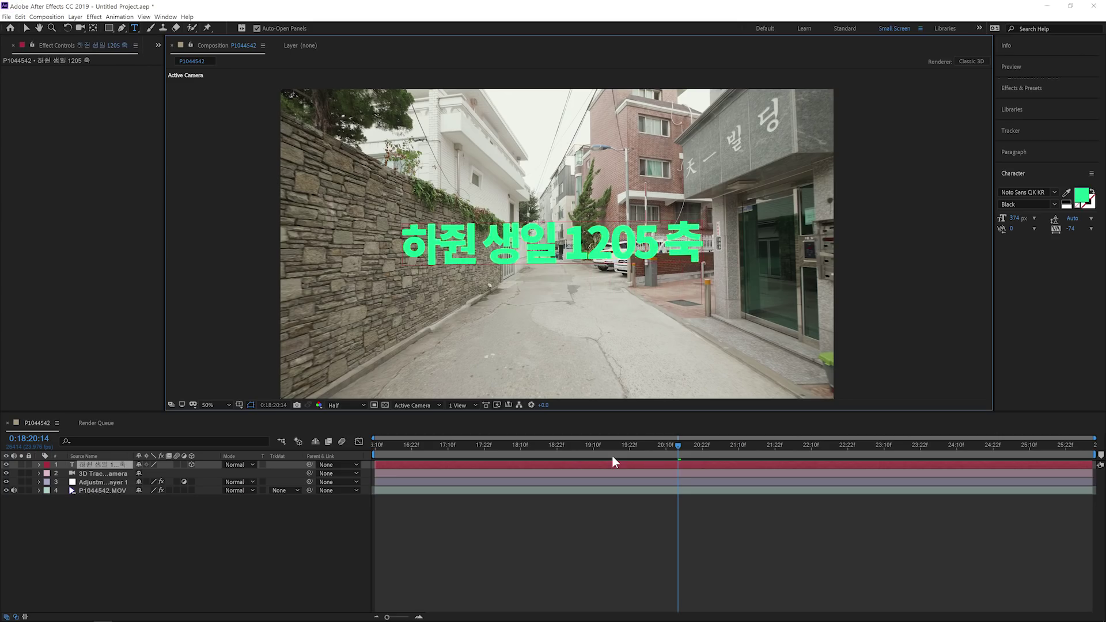
{"action": "key", "text": "Left"}
{"action": "key", "text": "Left"}
{"action": "type", "text": "("}
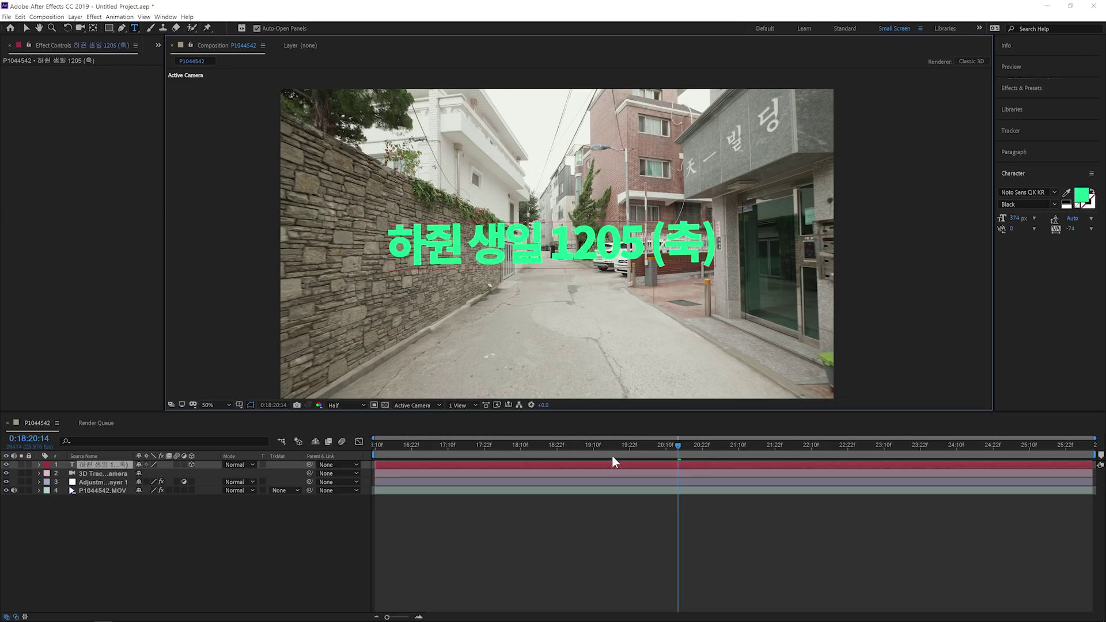
{"action": "key", "text": "Home"}
{"action": "type", "text": "(축)"}
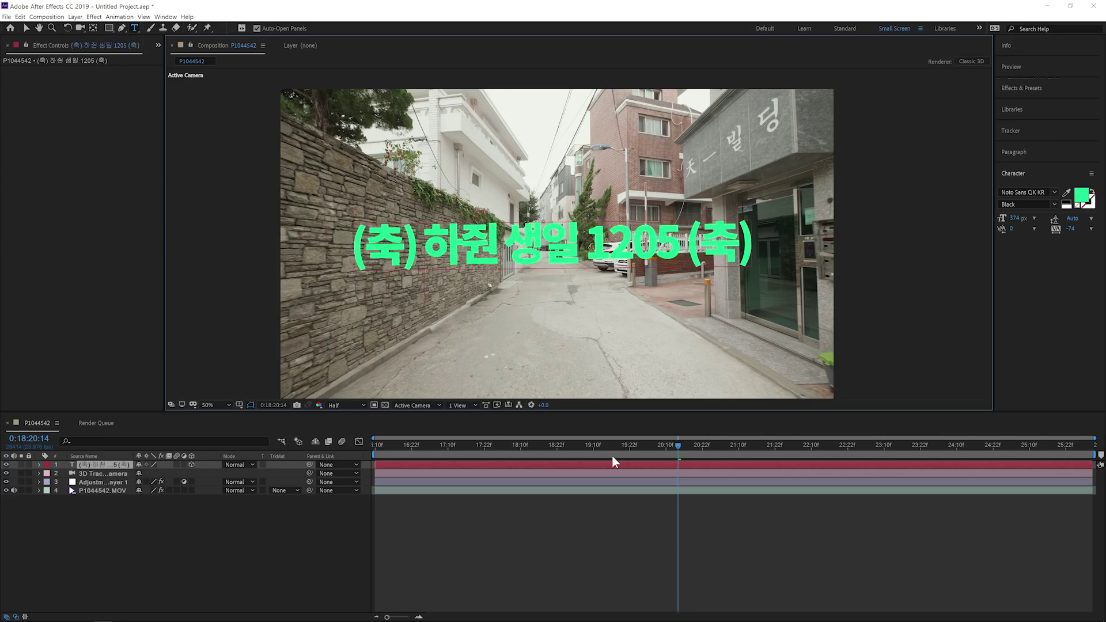
{"action": "left_click", "coordinate": [25, 28]}
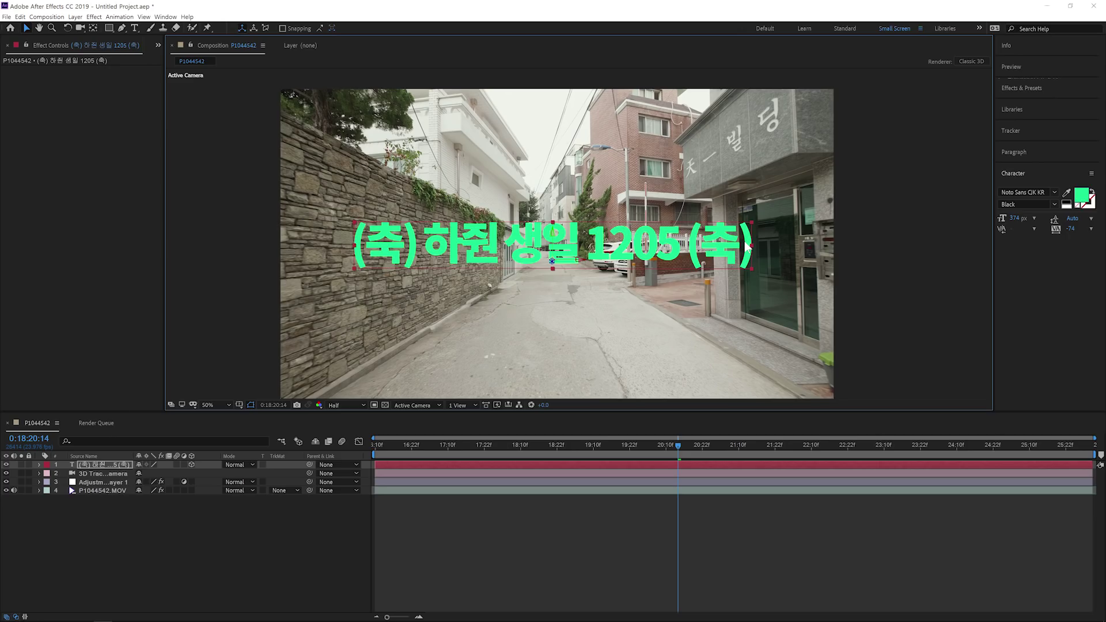
- Reduce the greeting's font size to 229 px and go to 0:18:21:03
{"action": "left_click_drag", "start_coordinate": [1016, 218], "coordinate": [977, 218]}
{"action": "left_click", "coordinate": [718, 443]}
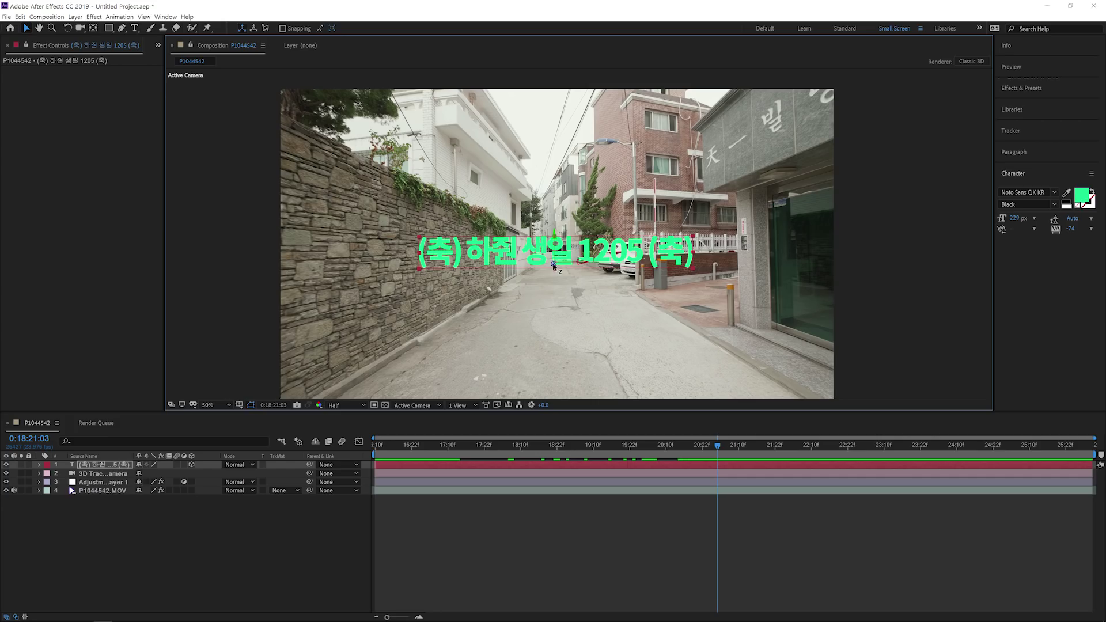
- Try pushing the greeting farther down the alley, undo that move, and play the composition
{"action": "left_click_drag", "start_coordinate": [553, 266], "coordinate": [665, 219]}
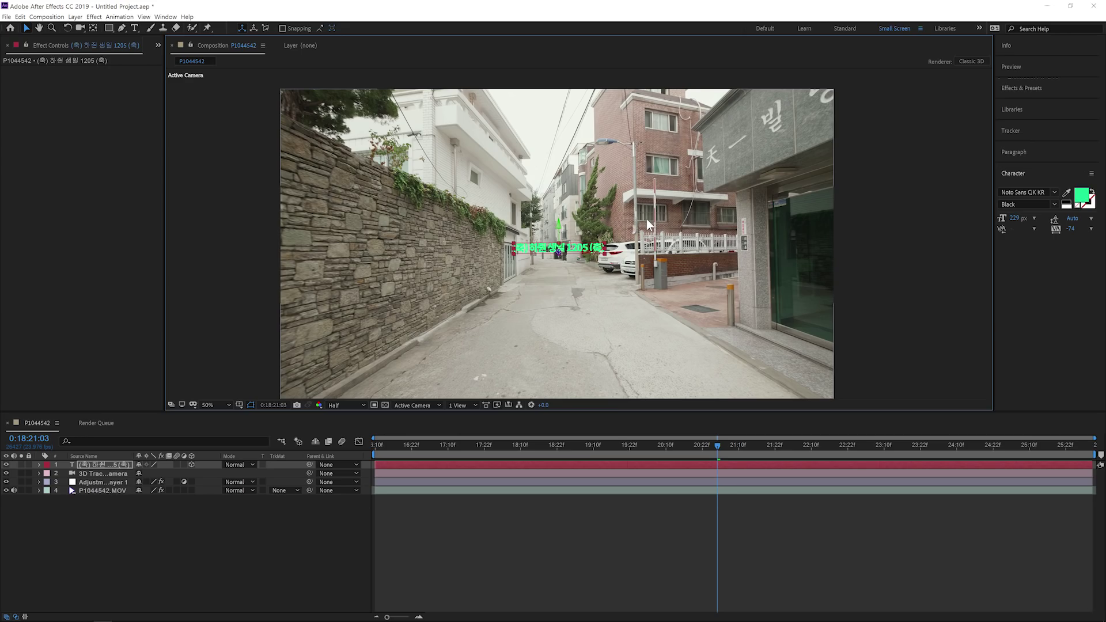
{"action": "key", "text": "ctrl+z"}
{"action": "key", "text": "space"}
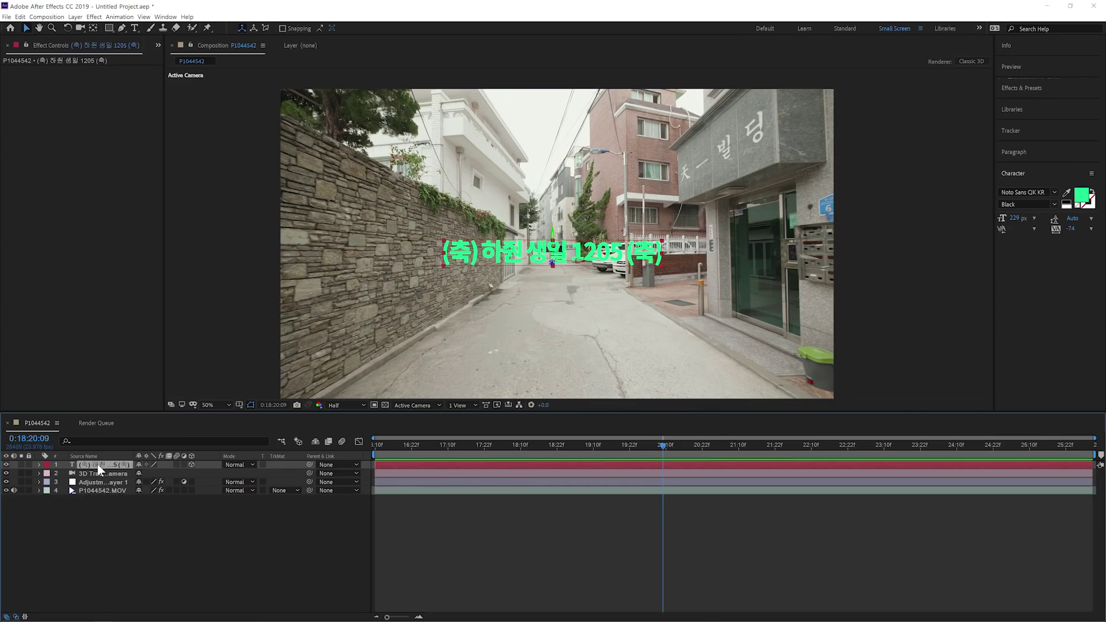
- Reveal the greeting layer's Position property and open its coordinate values for editing
{"action": "key", "text": "p"}
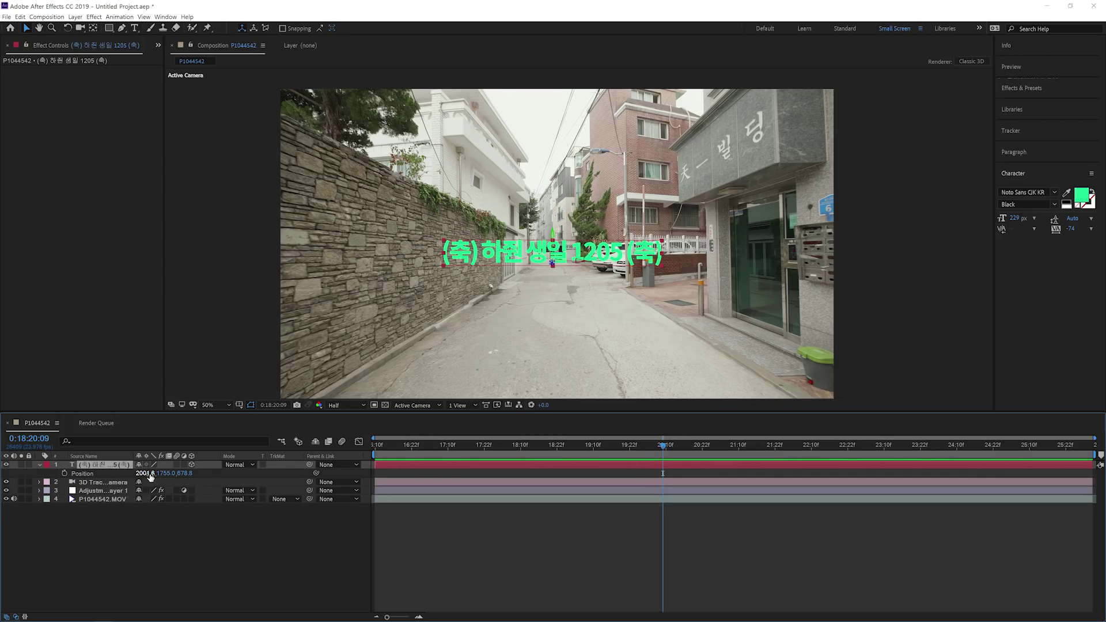
{"action": "mouse_move", "coordinate": [219, 455]}
{"action": "left_mouse_down"}
{"action": "mouse_move", "coordinate": [178, 460]}
{"action": "mouse_move", "coordinate": [209, 458]}
{"action": "left_mouse_up"}
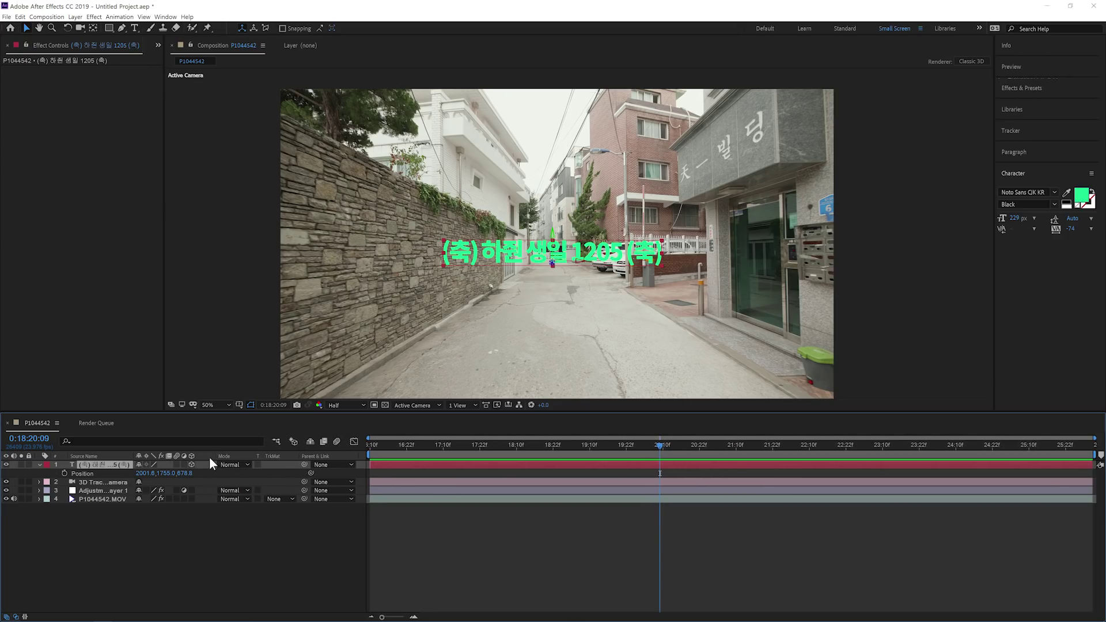
{"action": "left_click_drag", "start_coordinate": [145, 475], "coordinate": [147, 476]}
{"action": "left_click", "coordinate": [202, 472]}
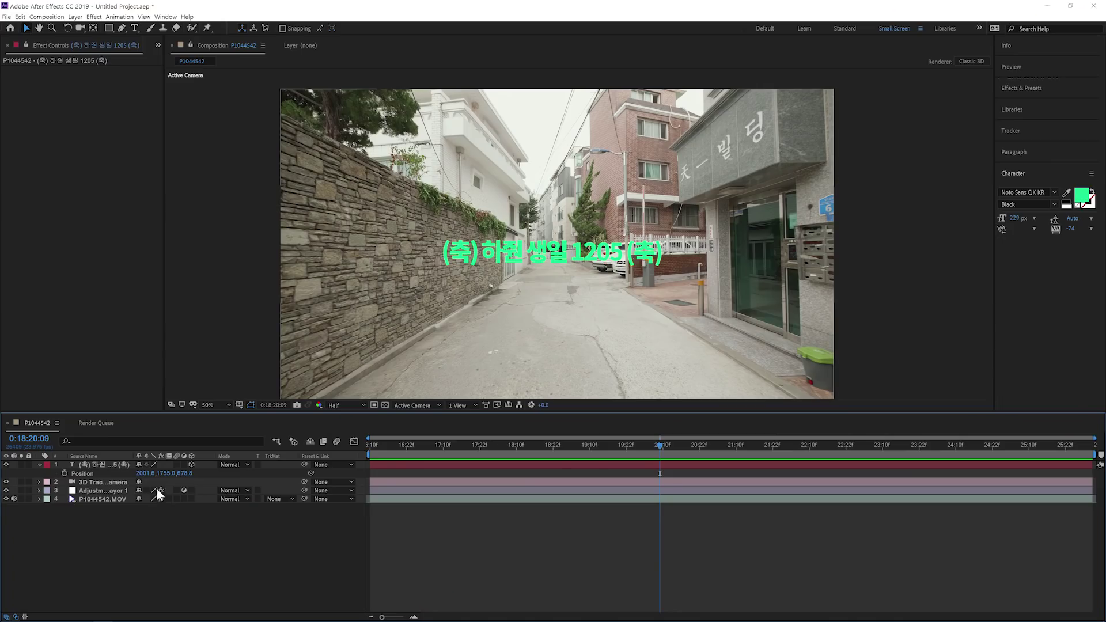
{"action": "left_click", "coordinate": [145, 473]}
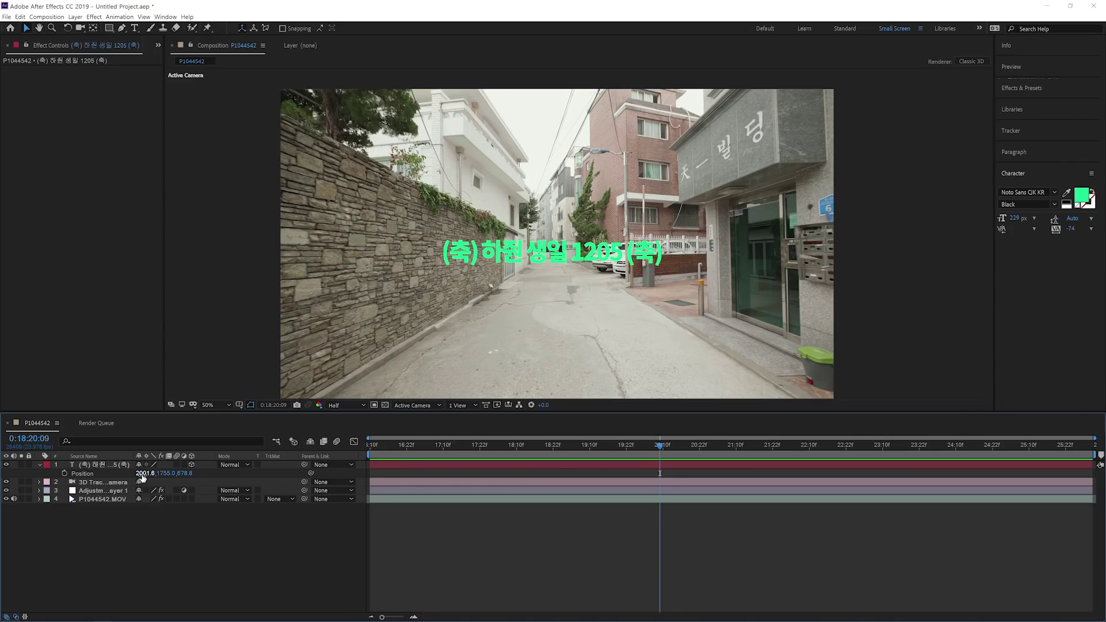
{"action": "key", "text": "Return"}
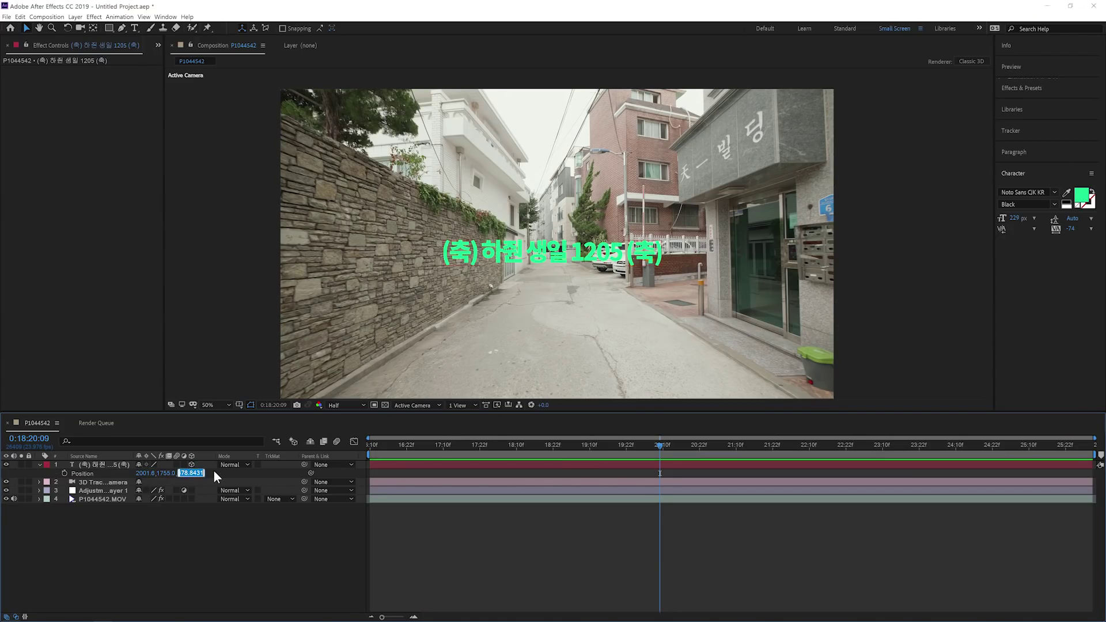
- Try lowering the greeting through its Y position value, and undo the change
{"action": "left_click_drag", "start_coordinate": [169, 477], "coordinate": [168, 474]}
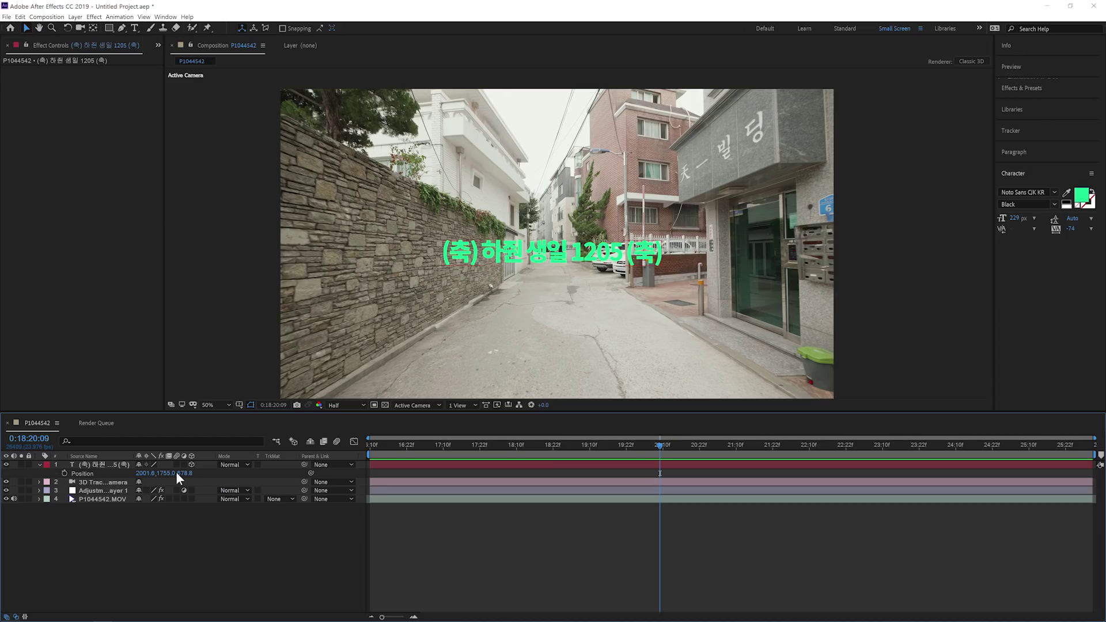
{"action": "left_click_drag", "start_coordinate": [175, 471], "coordinate": [1097, 373]}
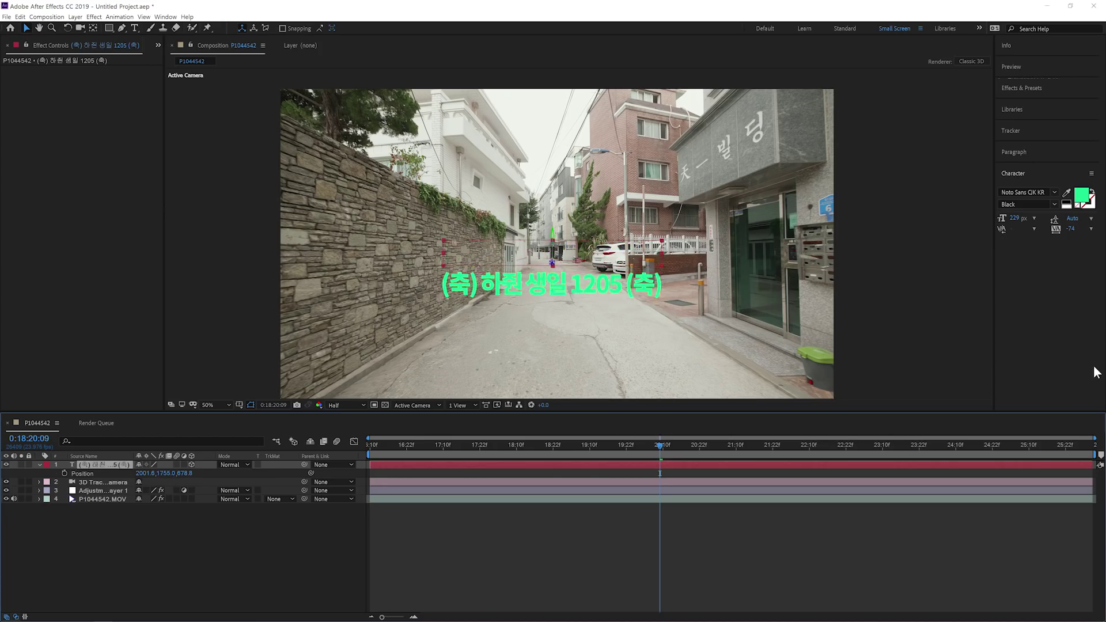
{"action": "key", "text": "ctrl+z"}
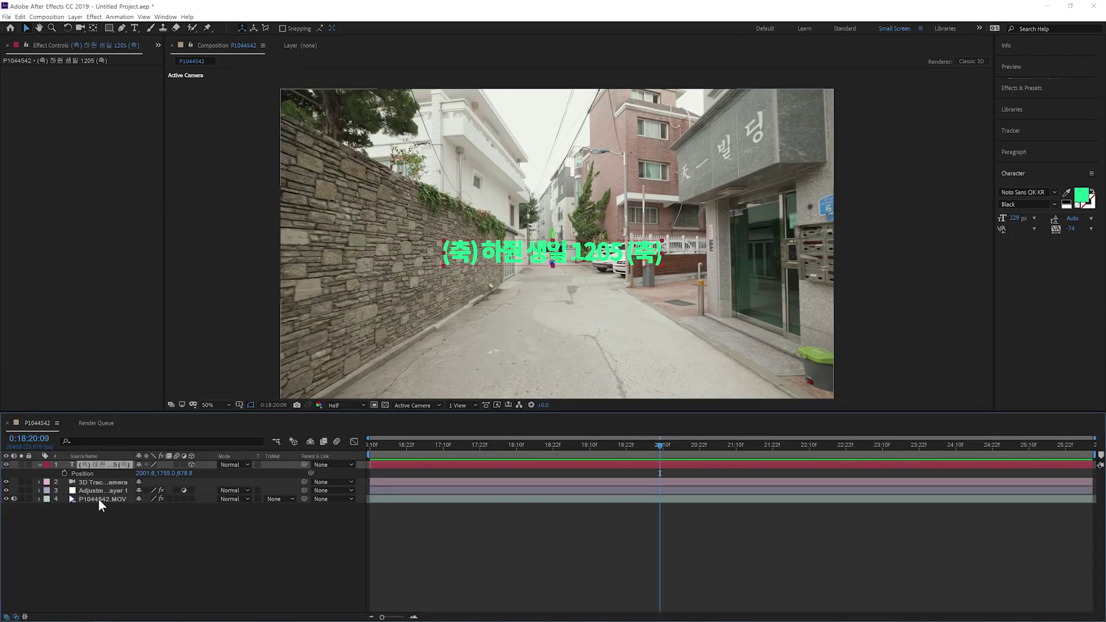
- Create a text layer from the footage's 3D Camera Tracker points on the road surface at 0:18:18:17, and play the result
{"action": "left_click", "coordinate": [98, 500]}
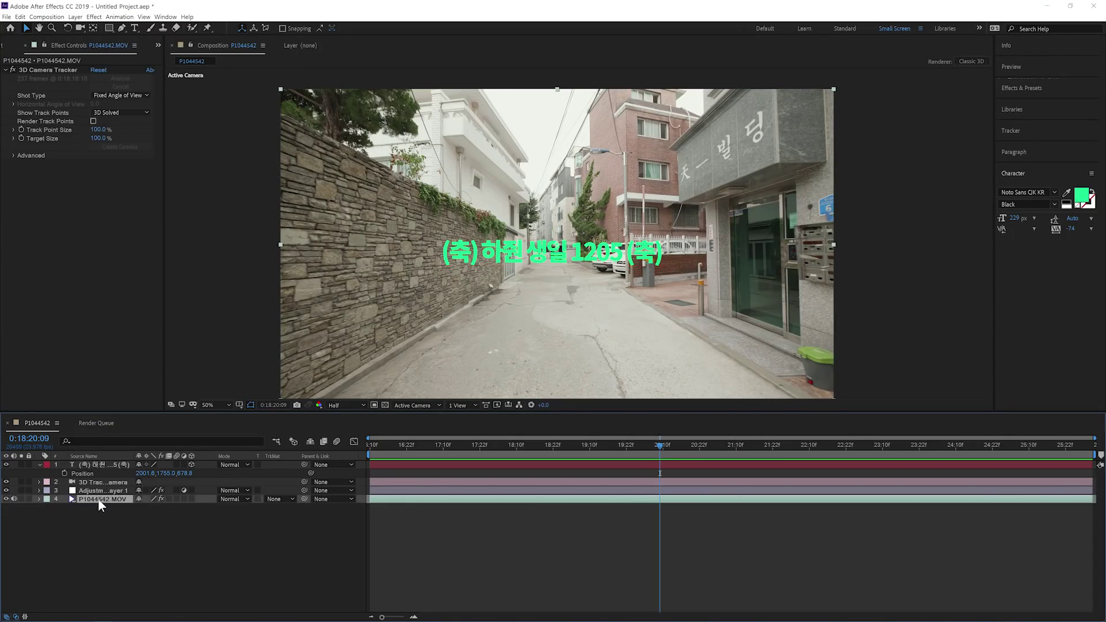
{"action": "left_click", "coordinate": [43, 69]}
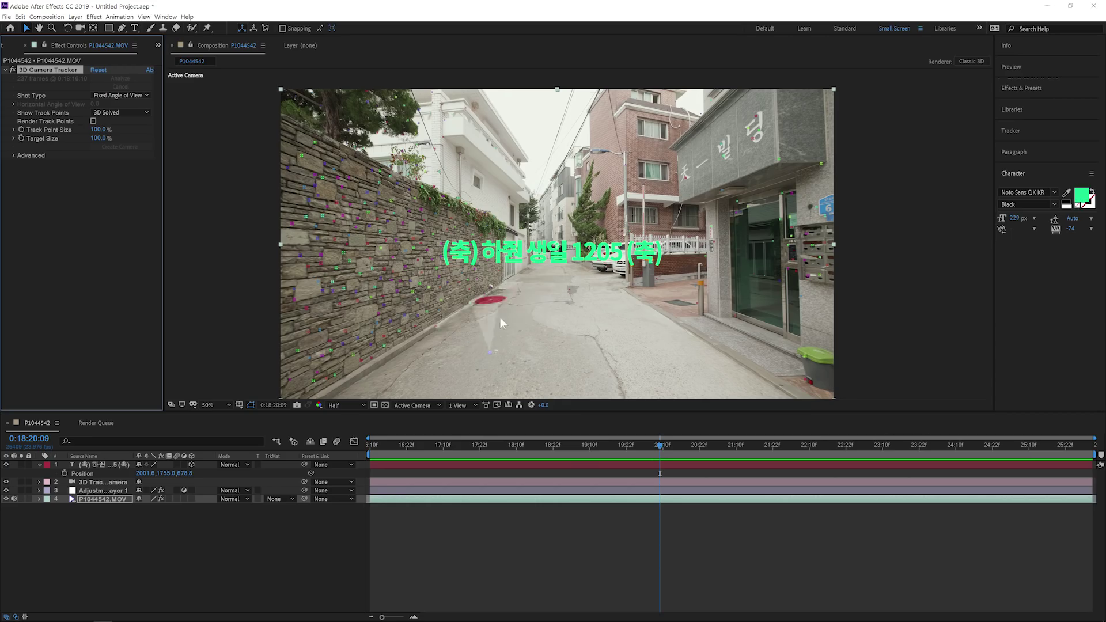
{"action": "left_click_drag", "start_coordinate": [637, 449], "coordinate": [538, 438]}
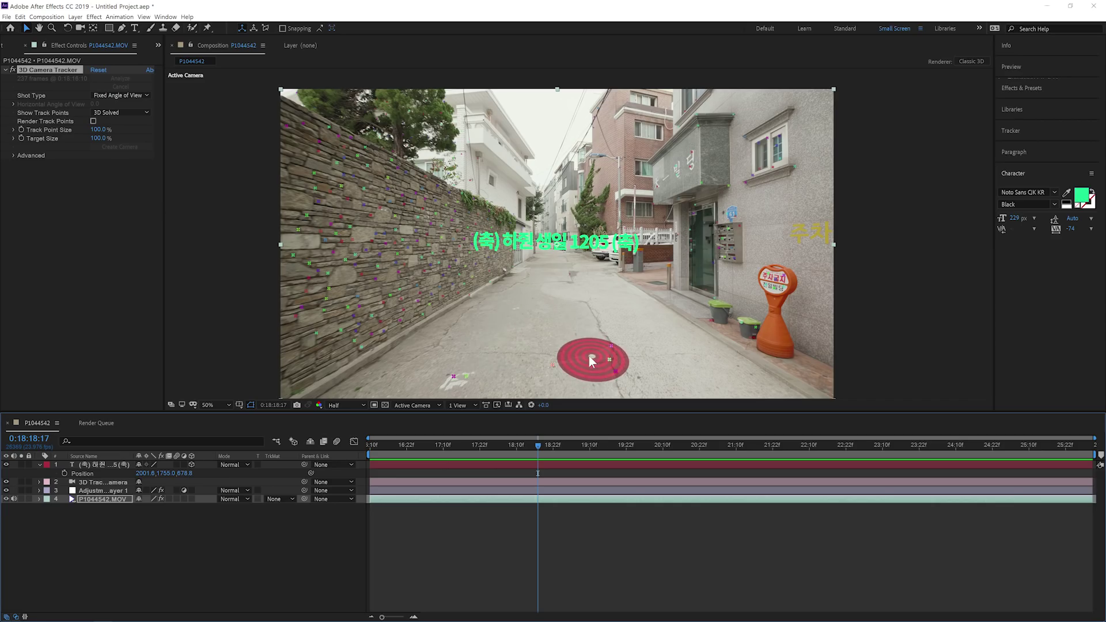
{"action": "right_click", "coordinate": [595, 359]}
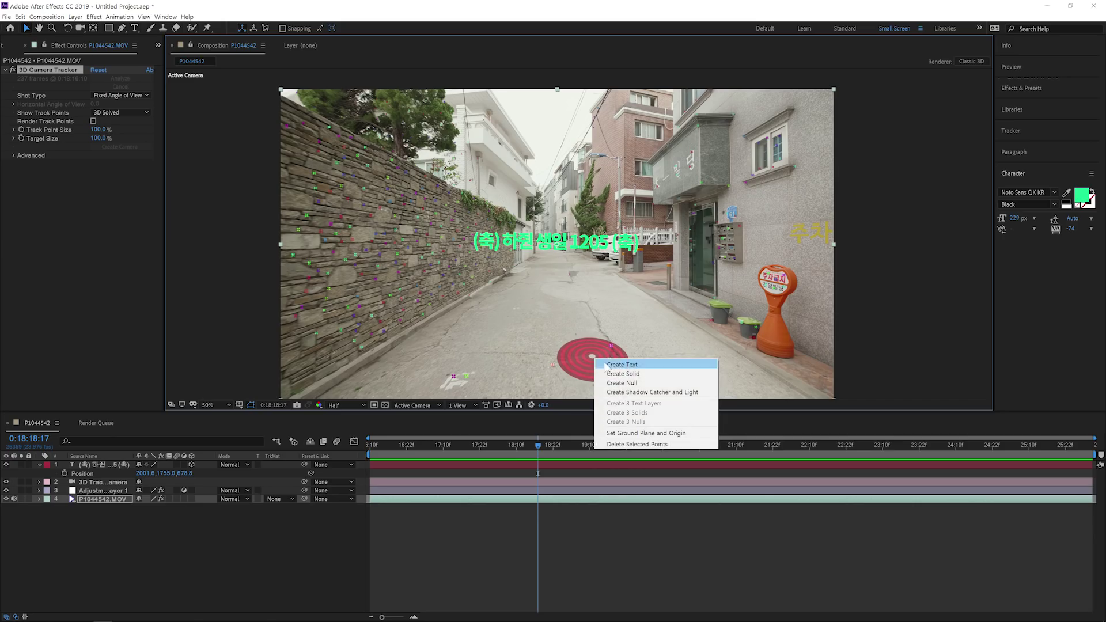
{"action": "left_click", "coordinate": [636, 367]}
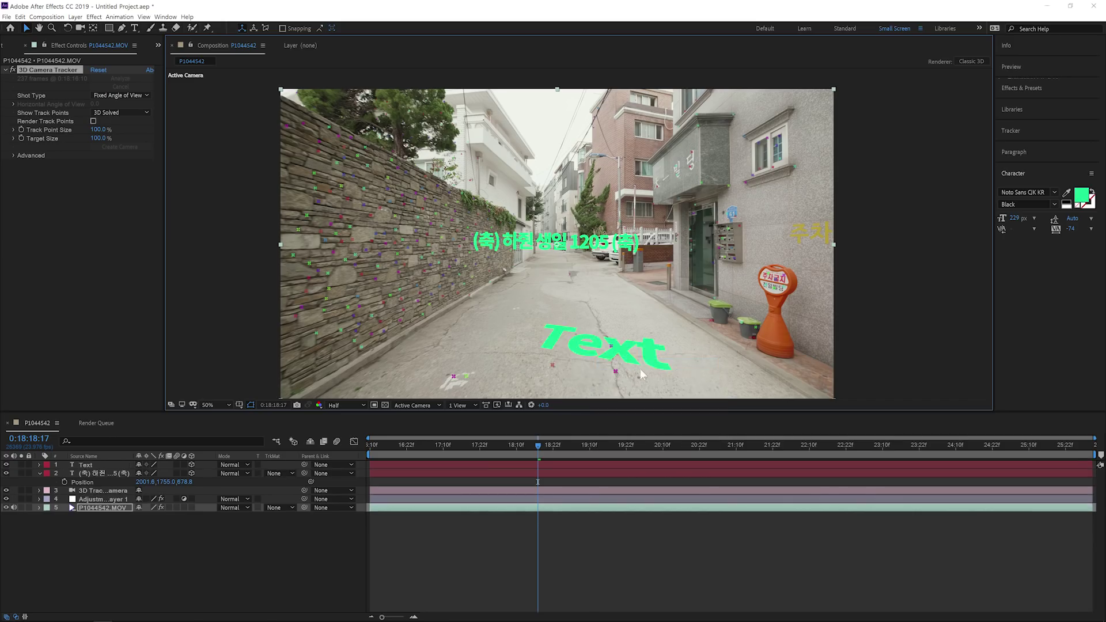
{"action": "key", "text": "space"}
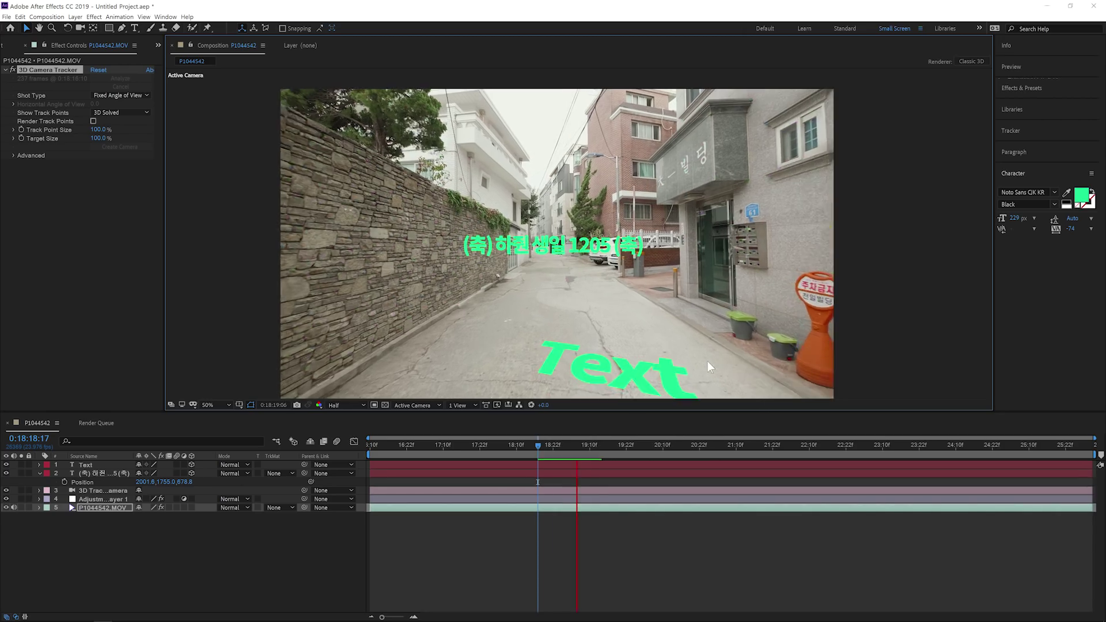
- Reveal the Position property of the text layer on the road and copy its Y value
{"action": "left_click", "coordinate": [118, 466]}
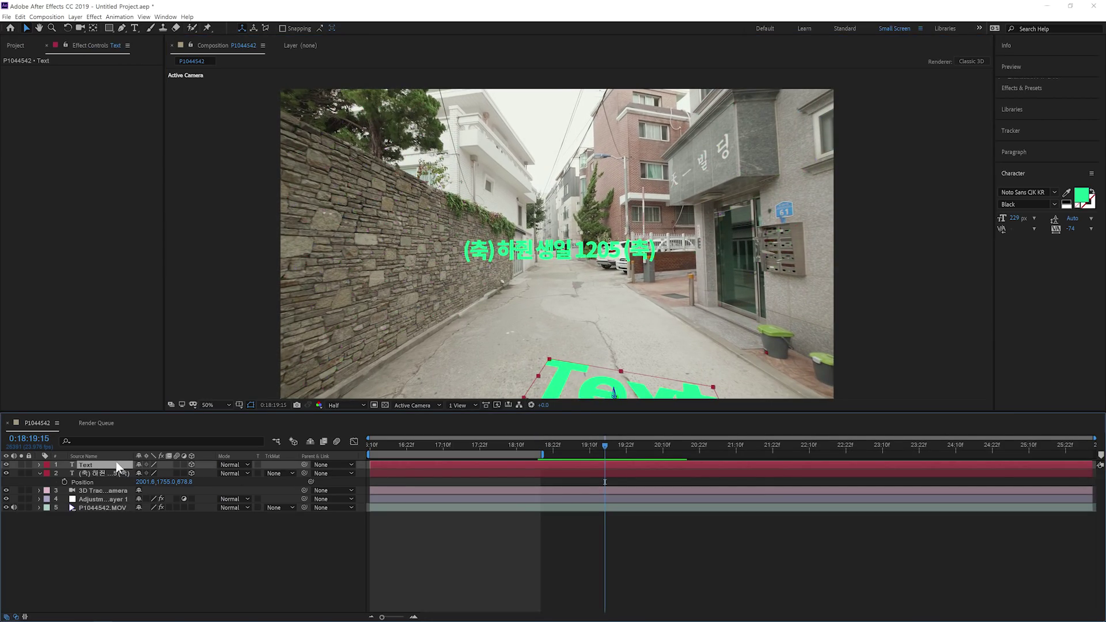
{"action": "key", "text": "p"}
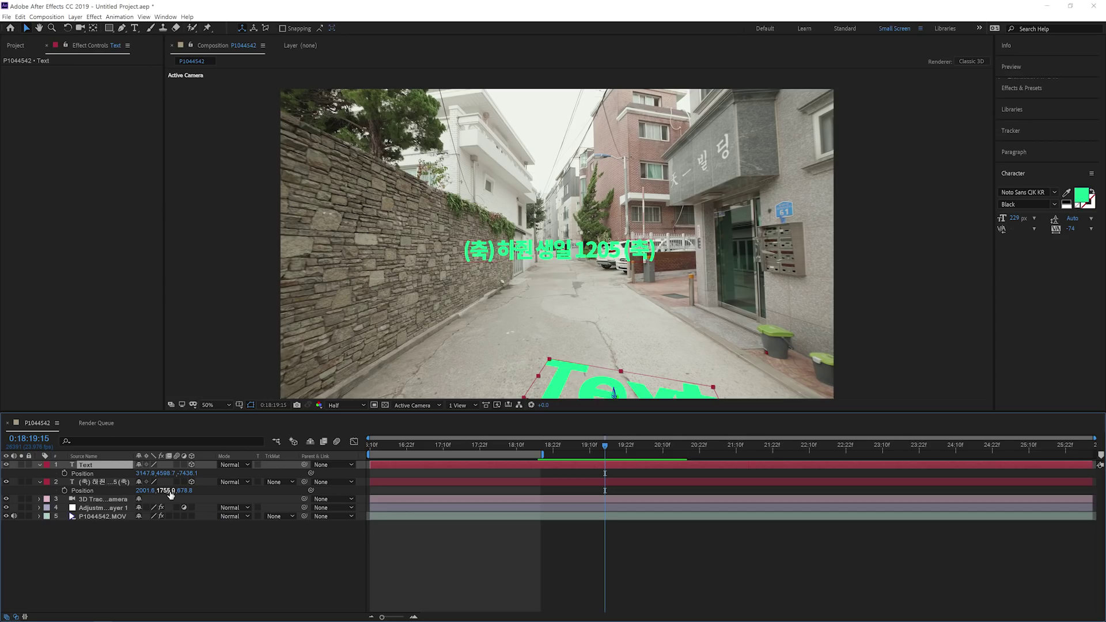
{"action": "left_click", "coordinate": [165, 473]}
{"action": "left_click", "coordinate": [122, 589]}
- Duplicate the birthday greeting layer and set the copy's Y position to 4598.7
{"action": "left_click", "coordinate": [105, 483]}
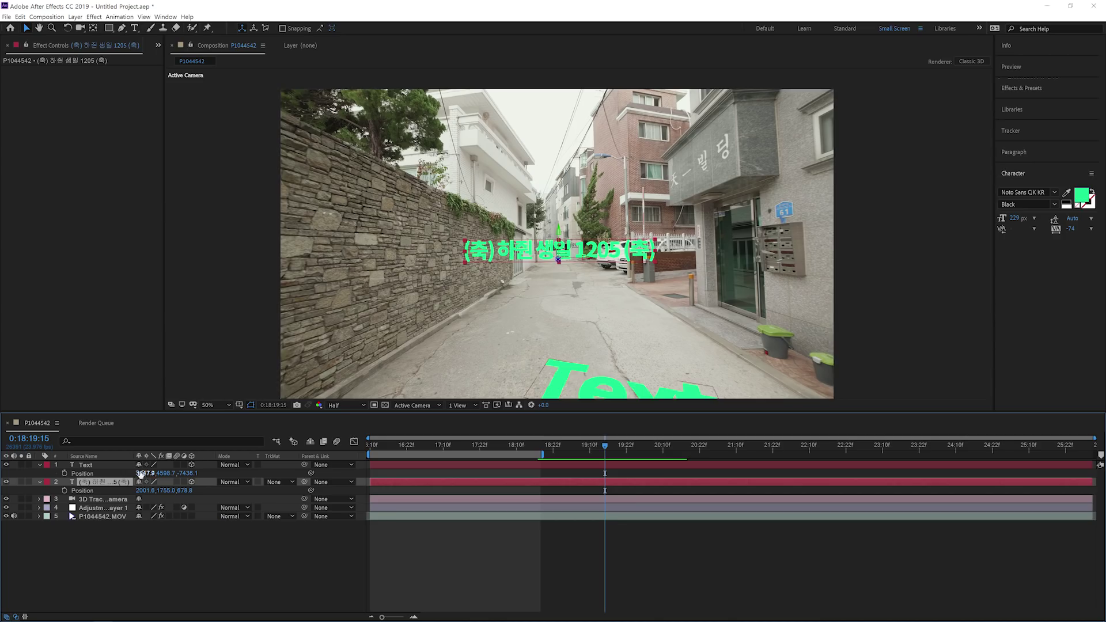
{"action": "key", "text": "ctrl+d"}
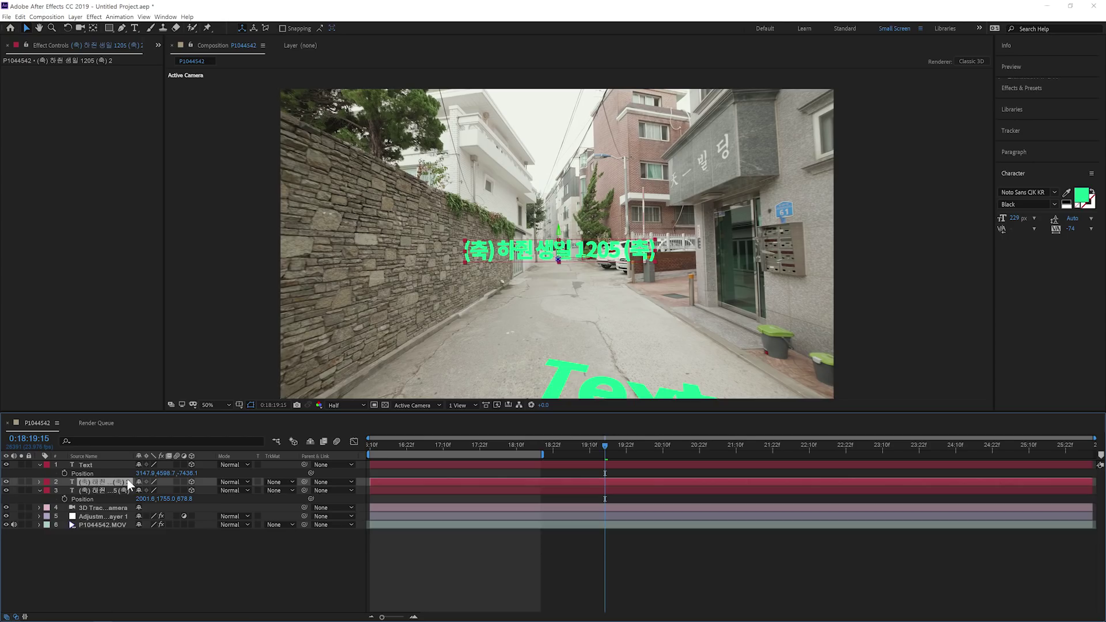
{"action": "key", "text": "p"}
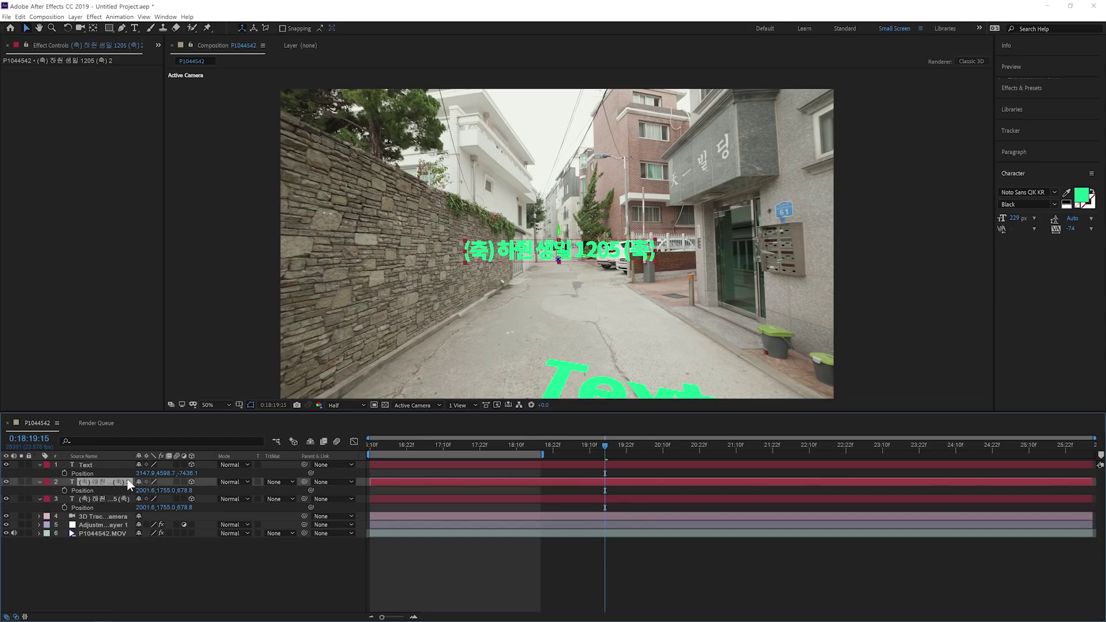
{"action": "left_click", "coordinate": [172, 491]}
{"action": "key", "text": "Return"}
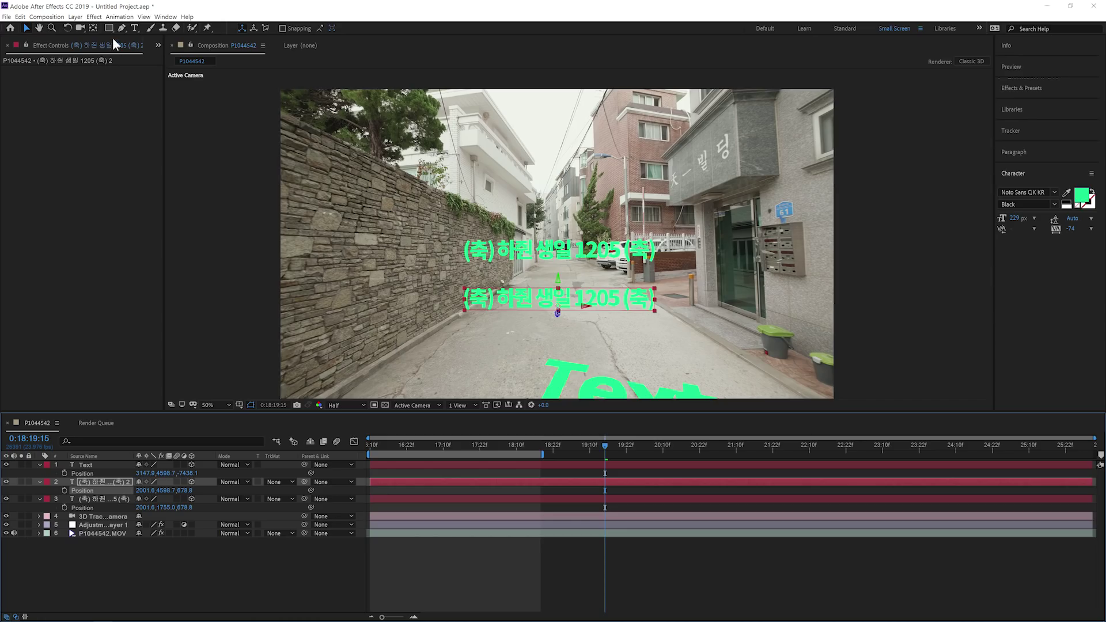
- Rotate the duplicated greeting so it lies flat on the road, and play the composition
{"action": "key", "text": "w"}
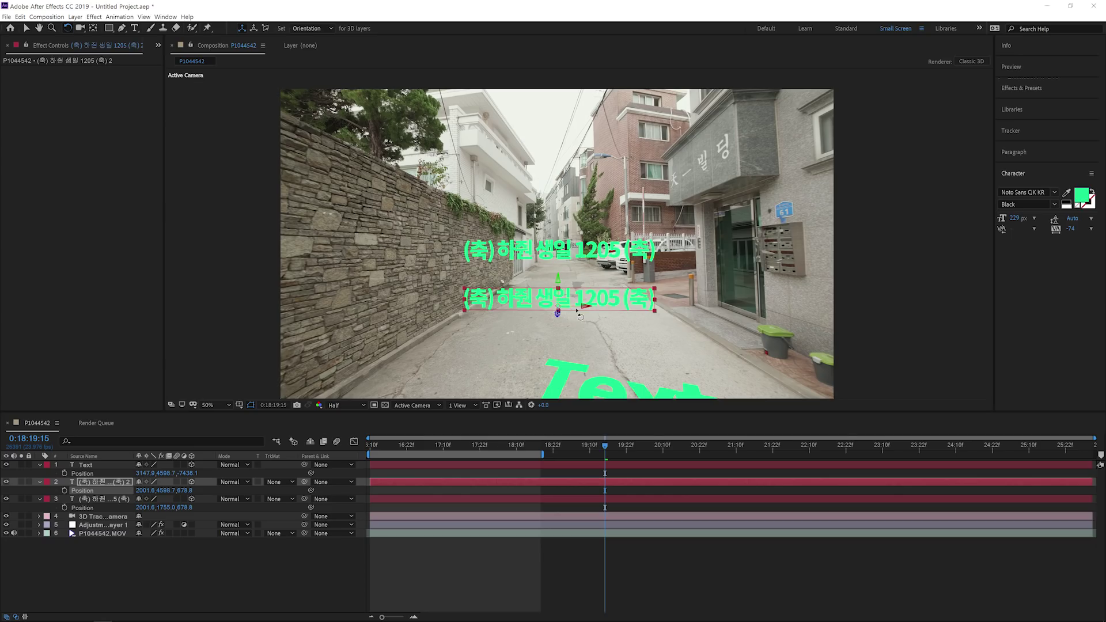
{"action": "left_click_drag", "start_coordinate": [558, 312], "coordinate": [586, 293]}
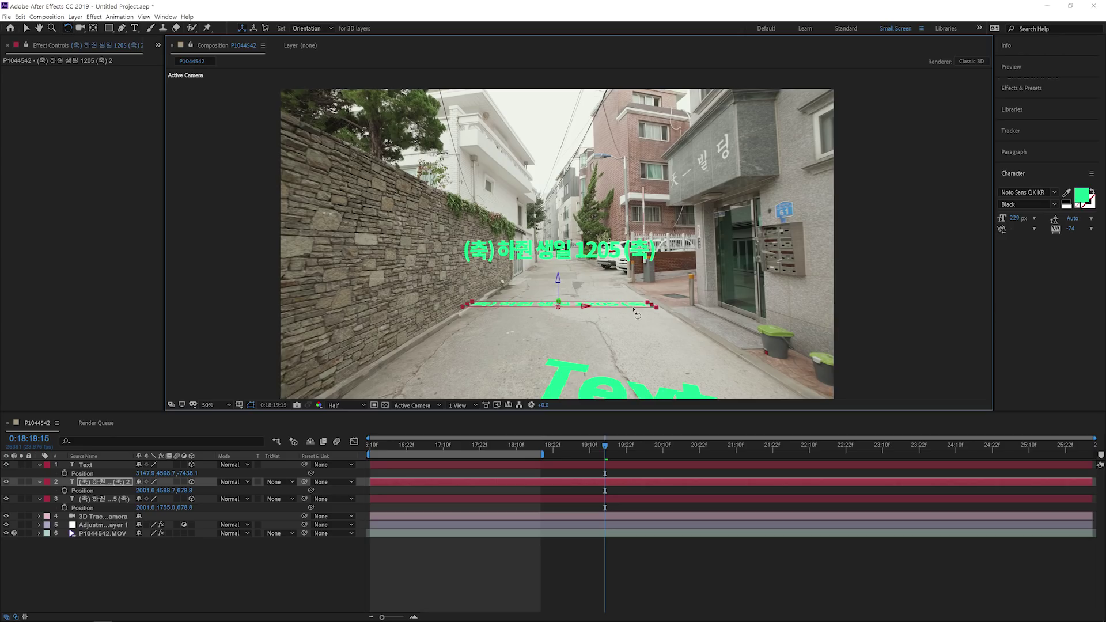
{"action": "key", "text": "space"}
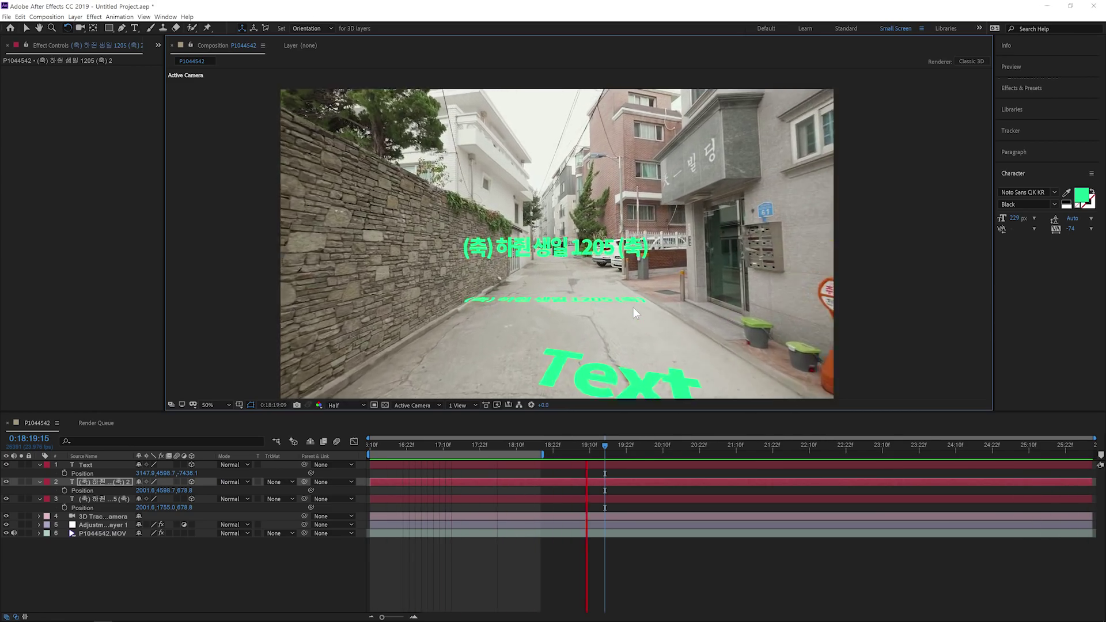
{"action": "key", "text": "space"}
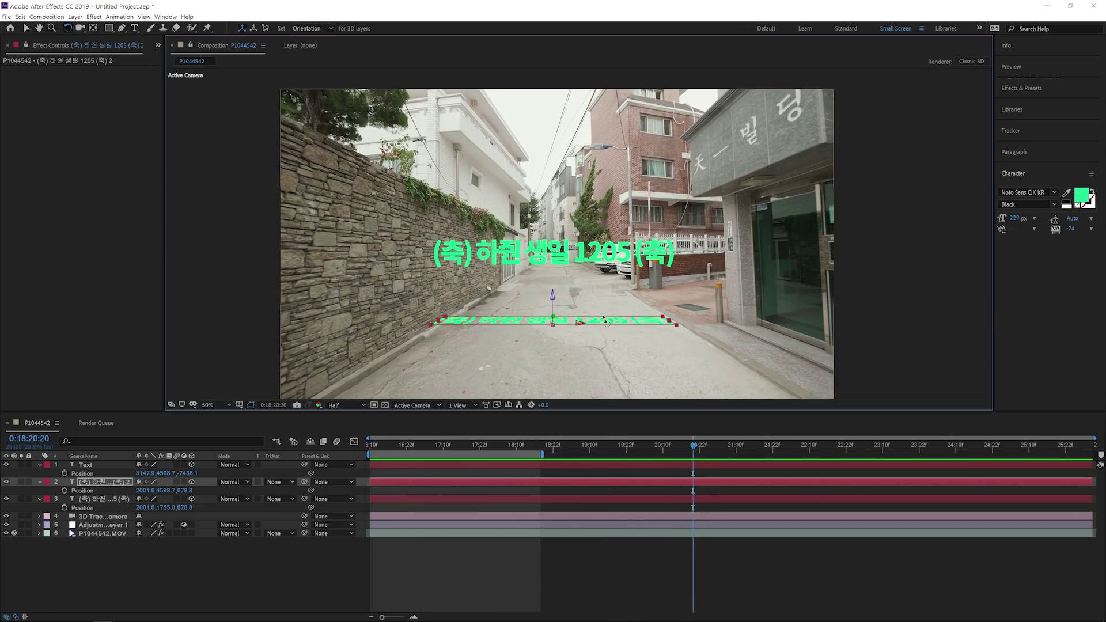
- Scrub the tracked shot, go to 0:18:21:09, and move the flat greeting copy to about 2019.6, 4625.1, 1276.9
{"action": "left_click", "coordinate": [522, 449]}
{"action": "left_click_drag", "start_coordinate": [510, 455], "coordinate": [482, 456]}
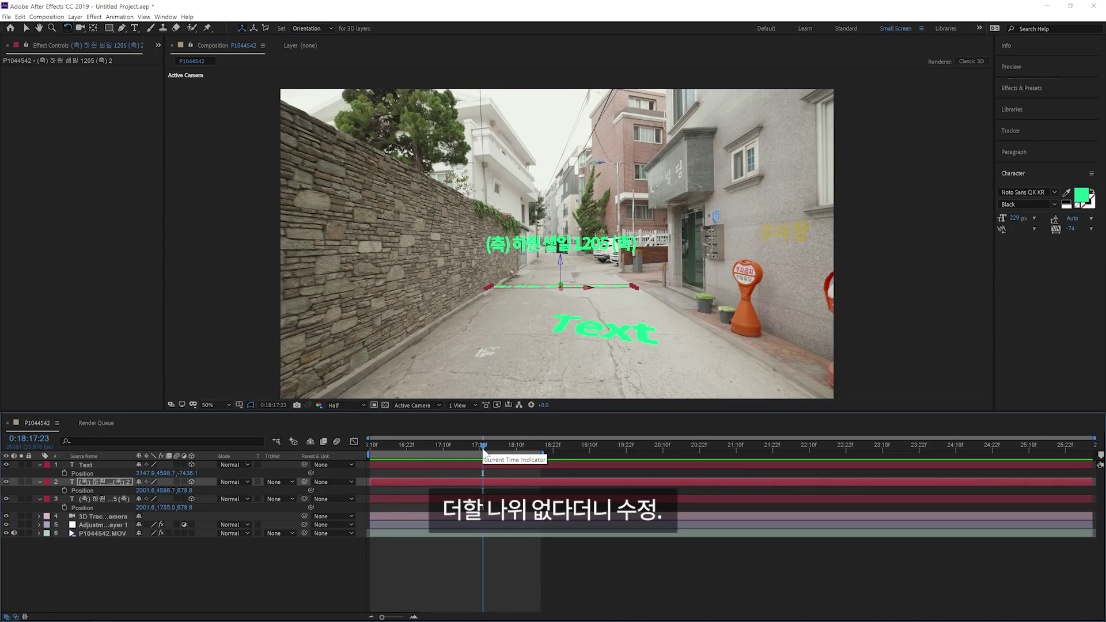
{"action": "left_click_drag", "start_coordinate": [535, 448], "coordinate": [731, 462]}
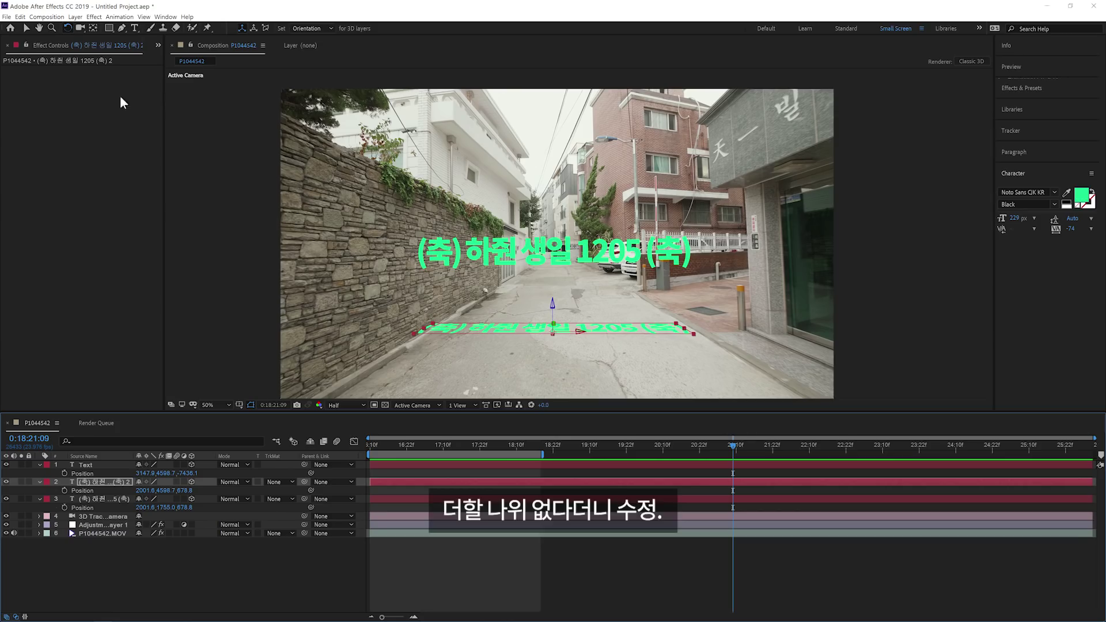
{"action": "left_click", "coordinate": [25, 28]}
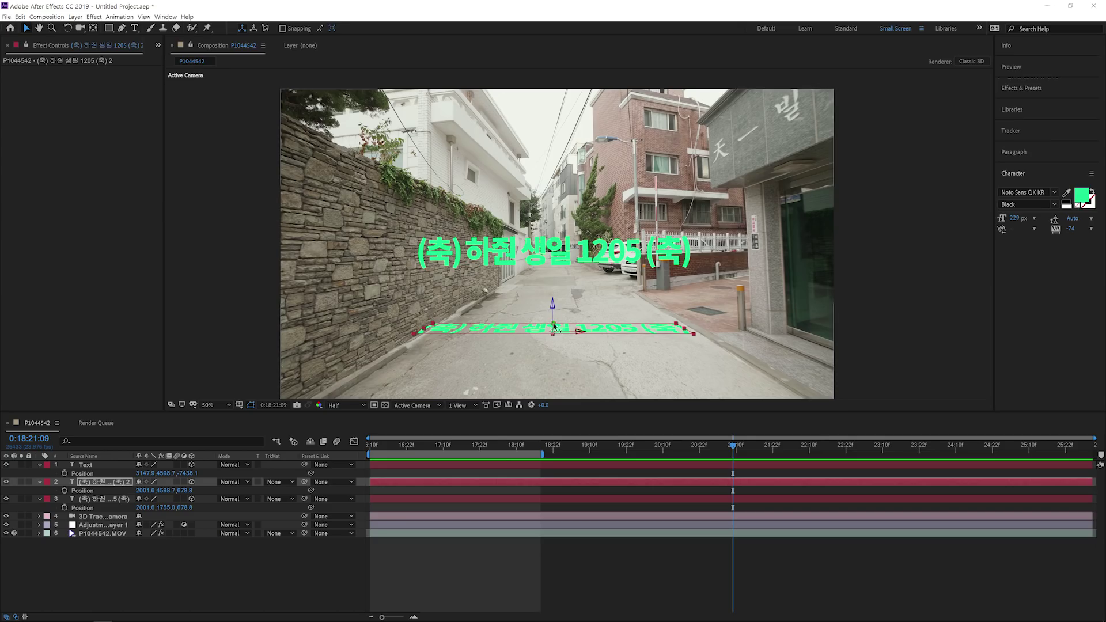
{"action": "left_click_drag", "start_coordinate": [554, 326], "coordinate": [568, 242]}
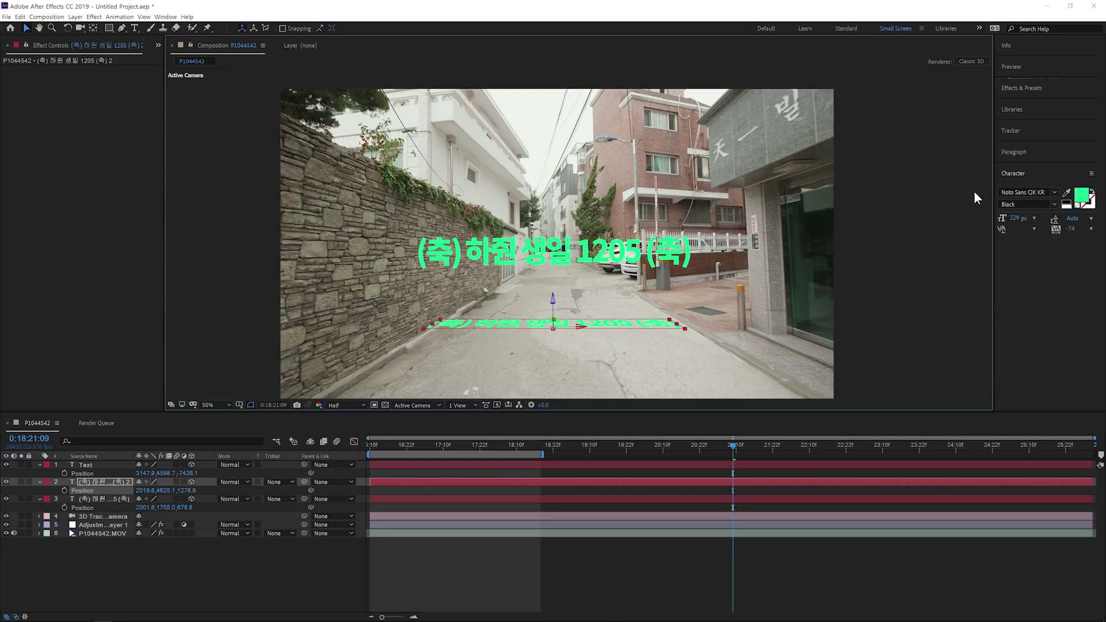
- Apply the Fill effect to the flat greeting copy and set its color to black (000000)
{"action": "left_click", "coordinate": [1037, 87]}
{"action": "type", "text": "fill"}
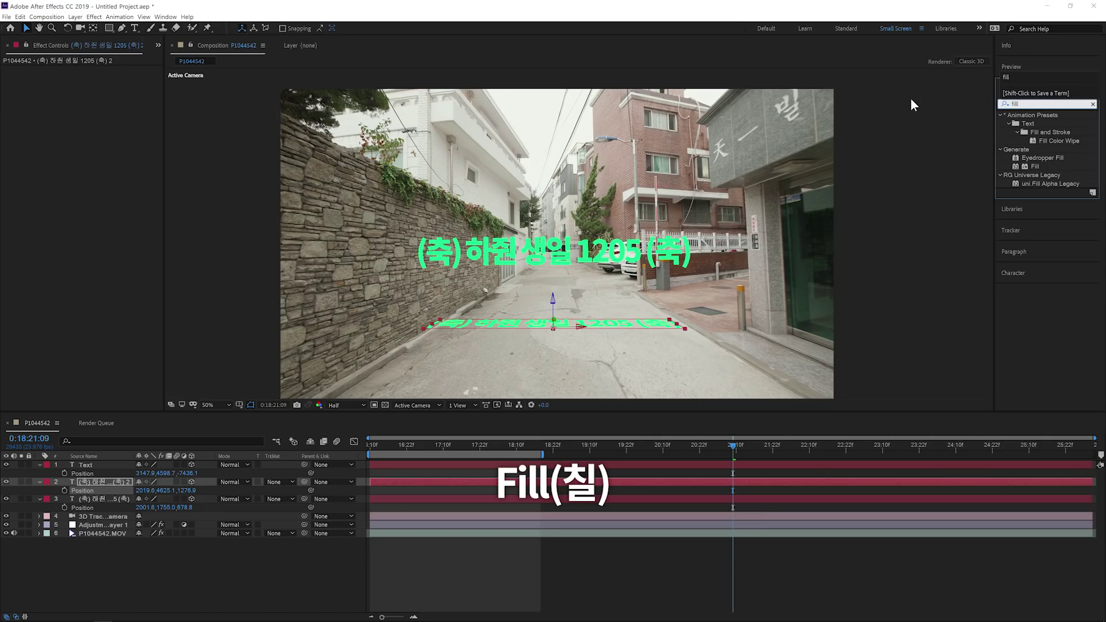
{"action": "key", "text": "Return"}
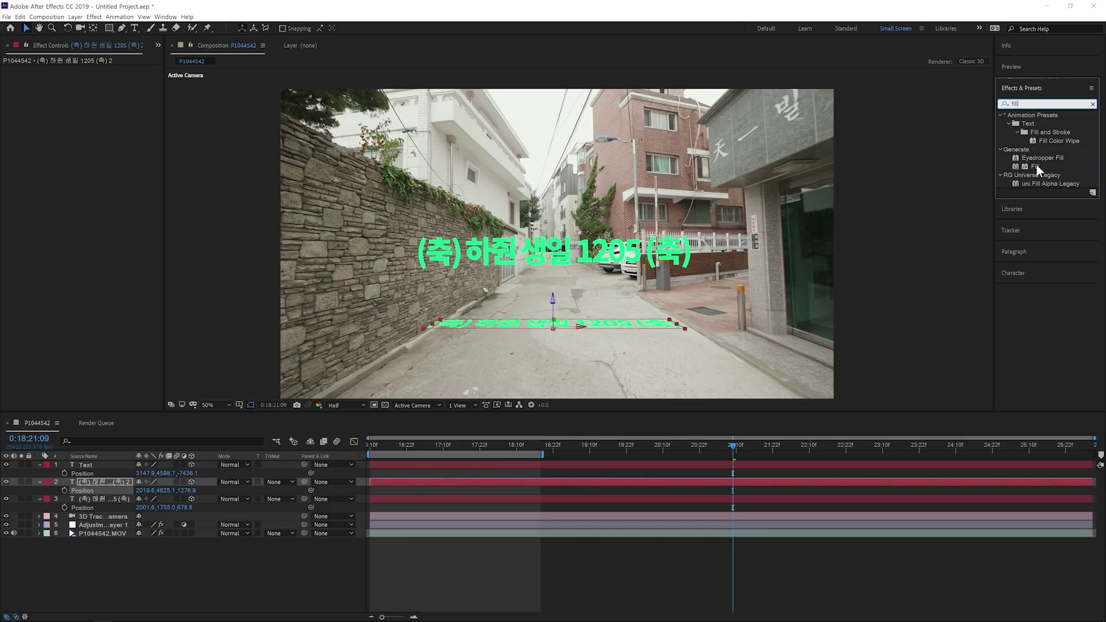
{"action": "left_click_drag", "start_coordinate": [1035, 167], "coordinate": [577, 323]}
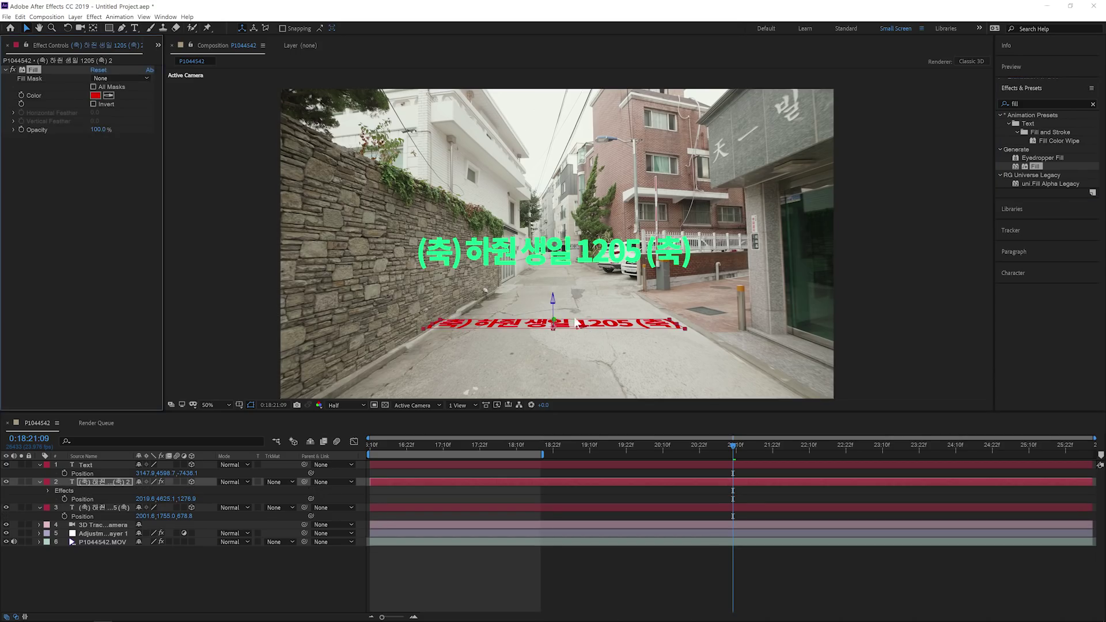
{"action": "left_click", "coordinate": [96, 95]}
{"action": "left_click", "coordinate": [495, 388]}
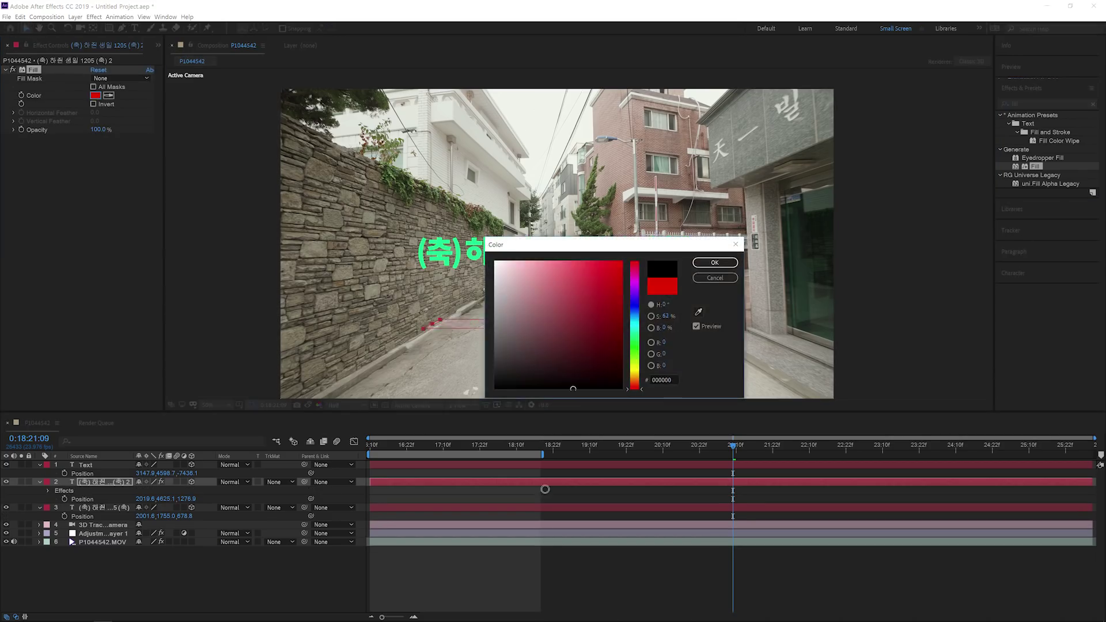
{"action": "left_click", "coordinate": [712, 263]}
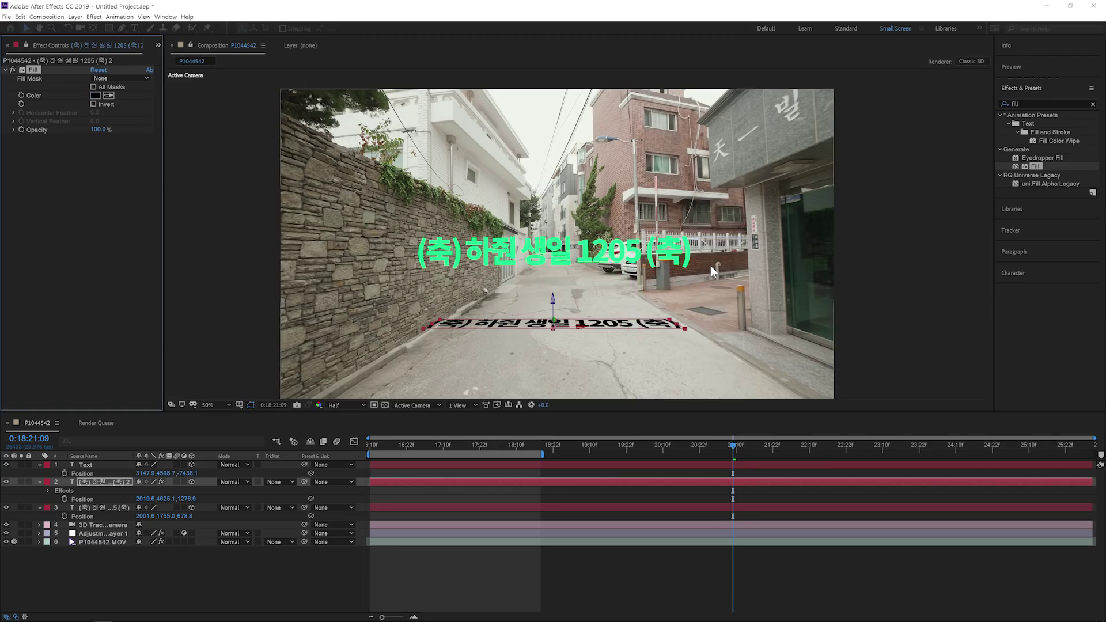
- Apply Fast Box Blur to the black greeting copy and set its Blur Radius to 33
{"action": "left_click", "coordinate": [1093, 105]}
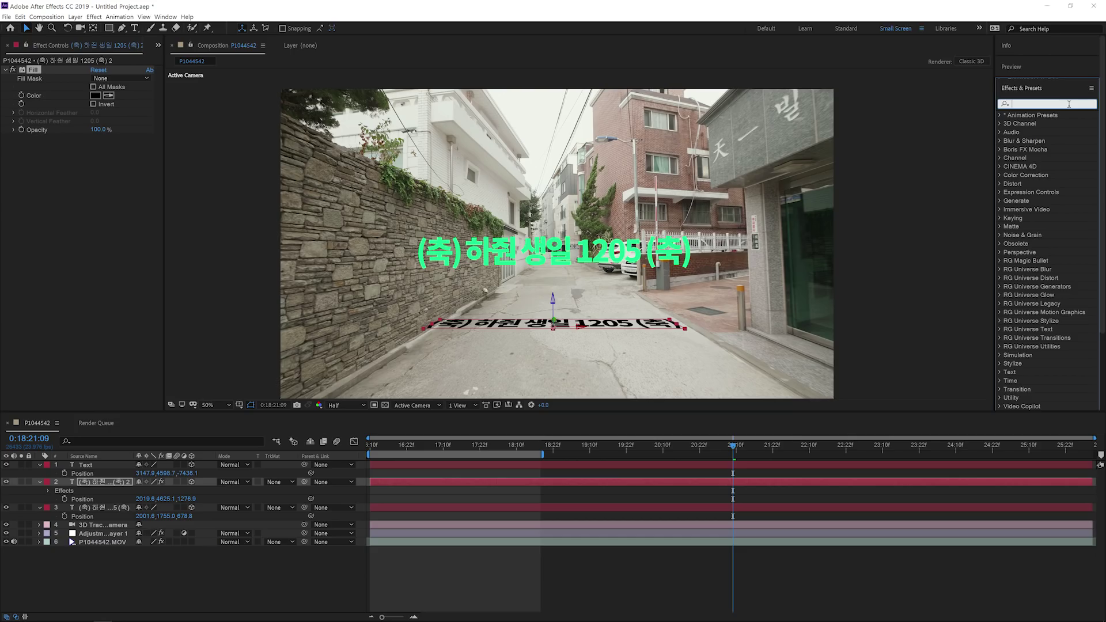
{"action": "type", "text": "blur"}
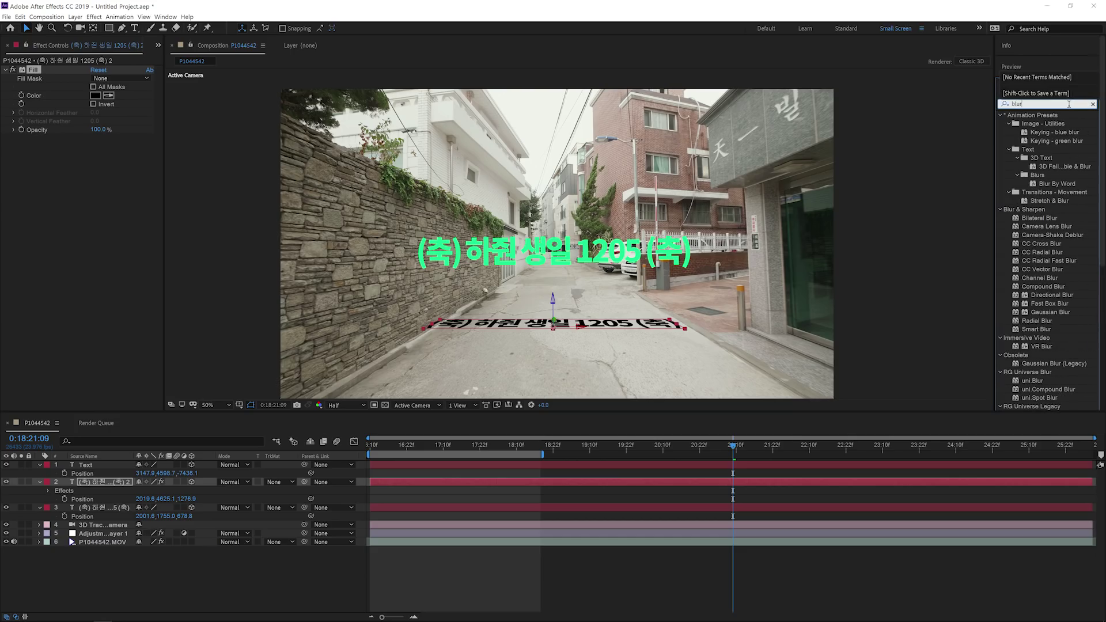
{"action": "double_click", "coordinate": [1069, 105]}
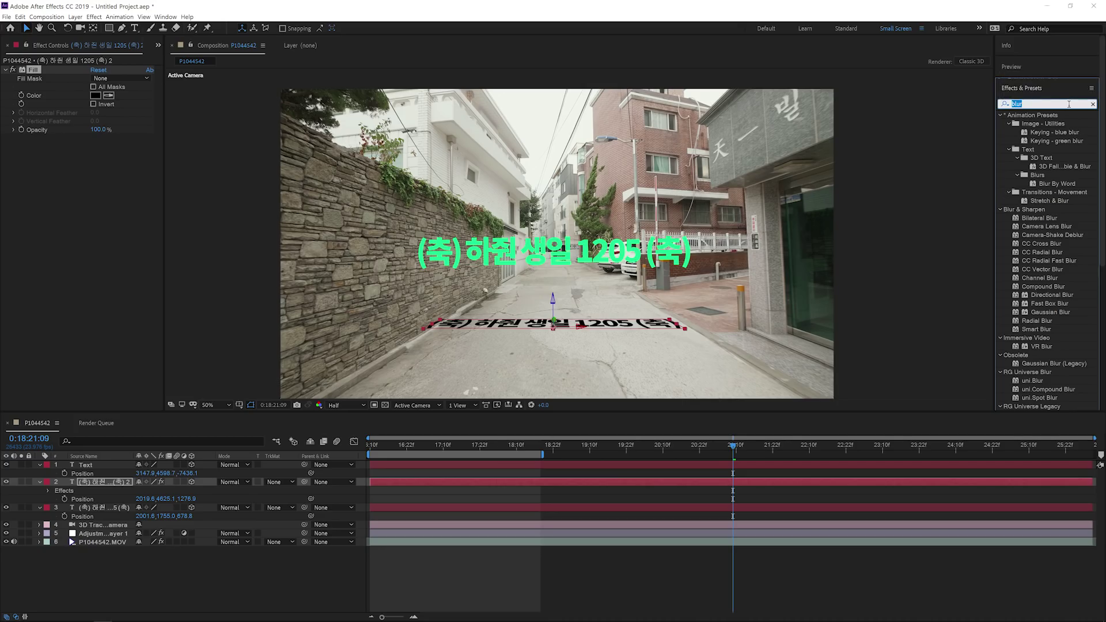
{"action": "type", "text": "box"}
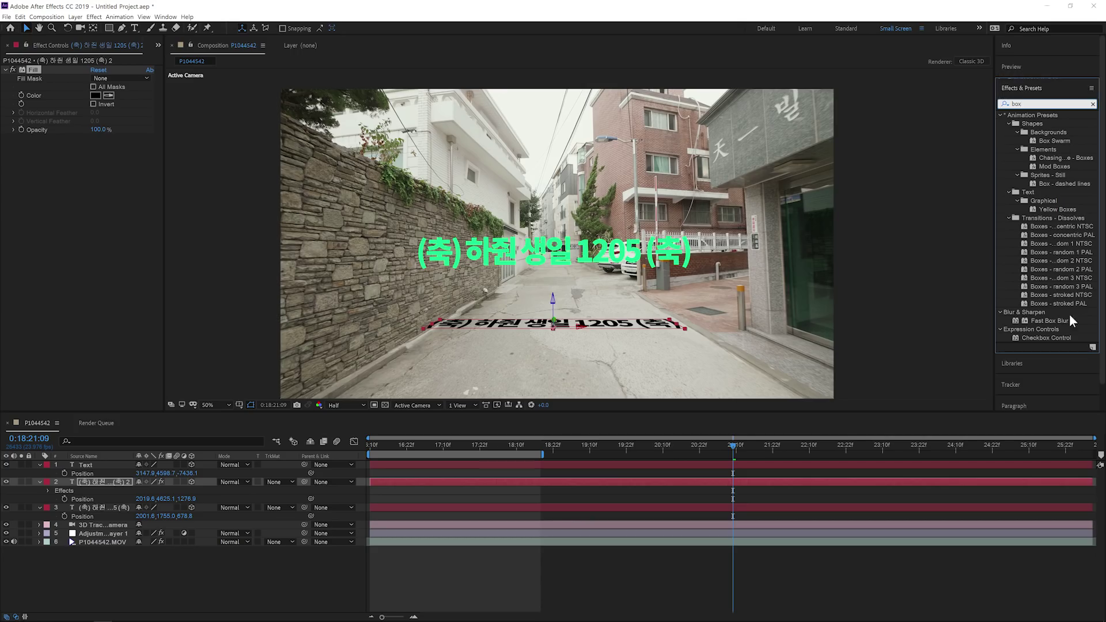
{"action": "left_click_drag", "start_coordinate": [1053, 320], "coordinate": [609, 324]}
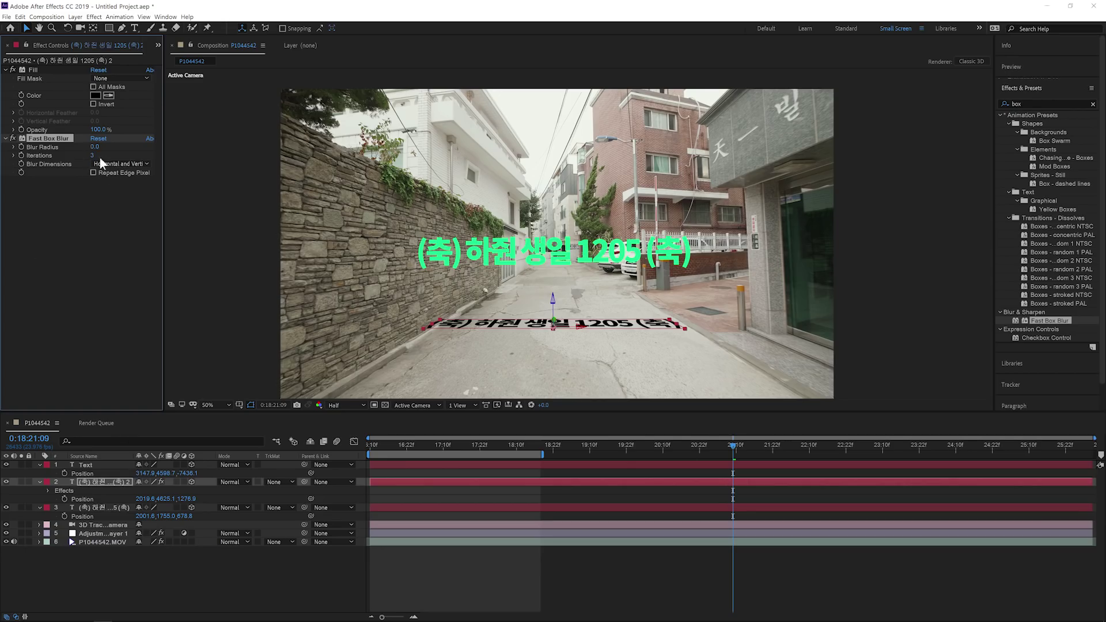
{"action": "left_click_drag", "start_coordinate": [94, 151], "coordinate": [100, 146]}
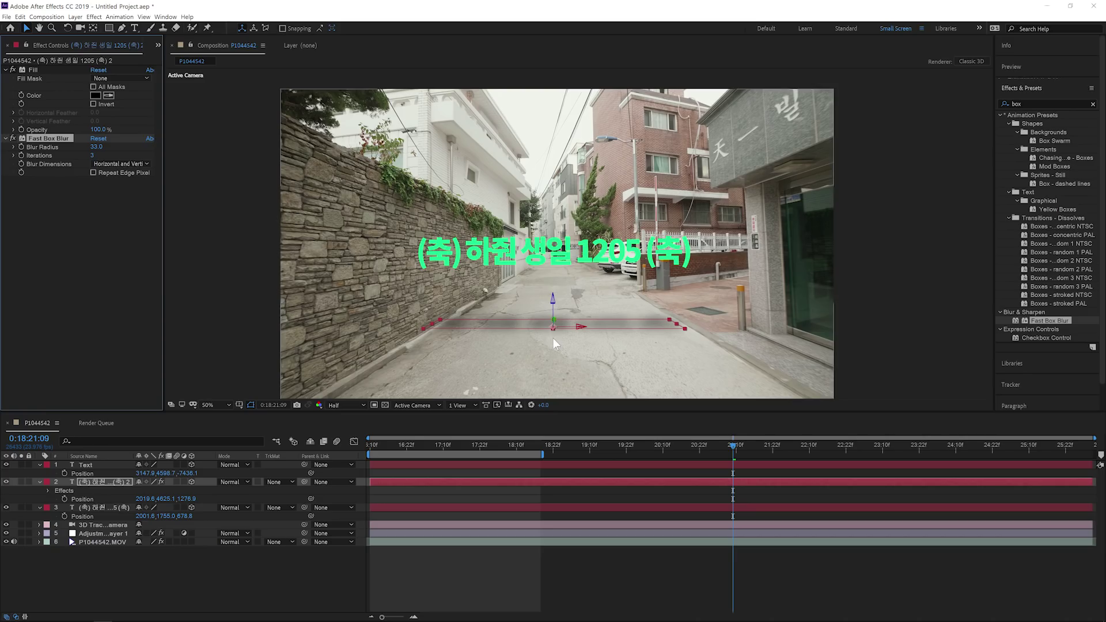
- Reveal the blurred greeting copy's Opacity property and set it to 49%
{"action": "left_click", "coordinate": [94, 481]}
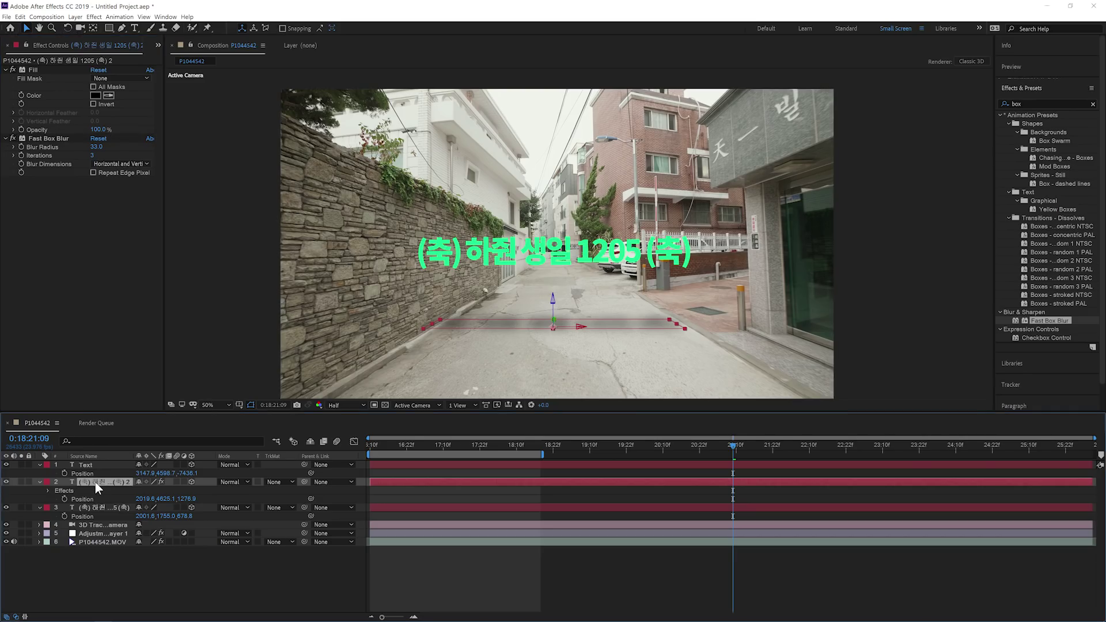
{"action": "key", "text": "t"}
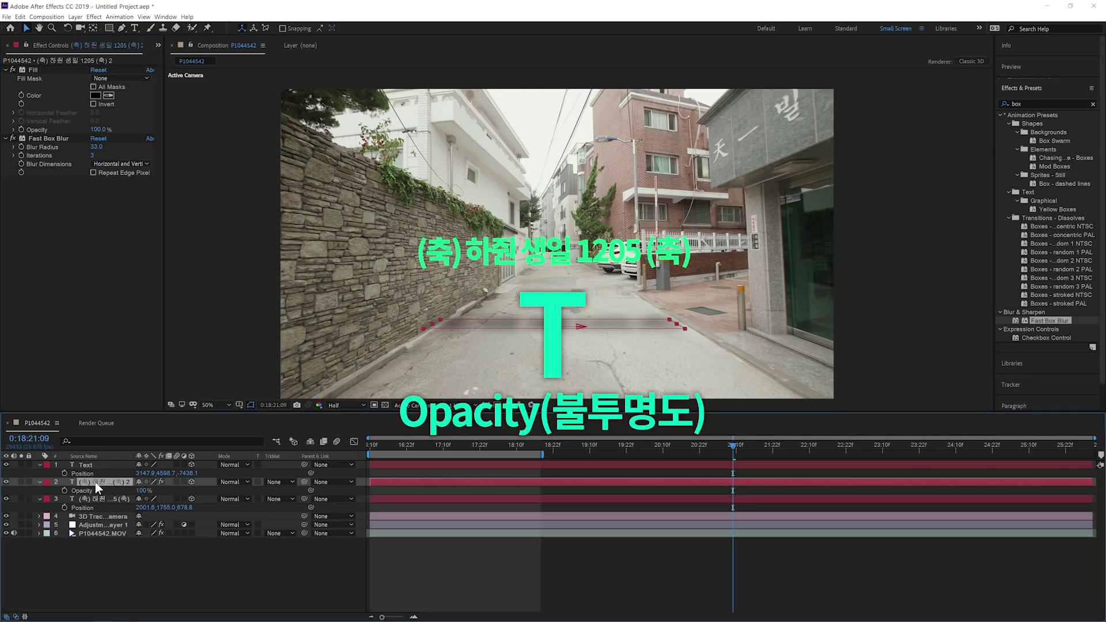
{"action": "left_click_drag", "start_coordinate": [144, 491], "coordinate": [68, 509]}
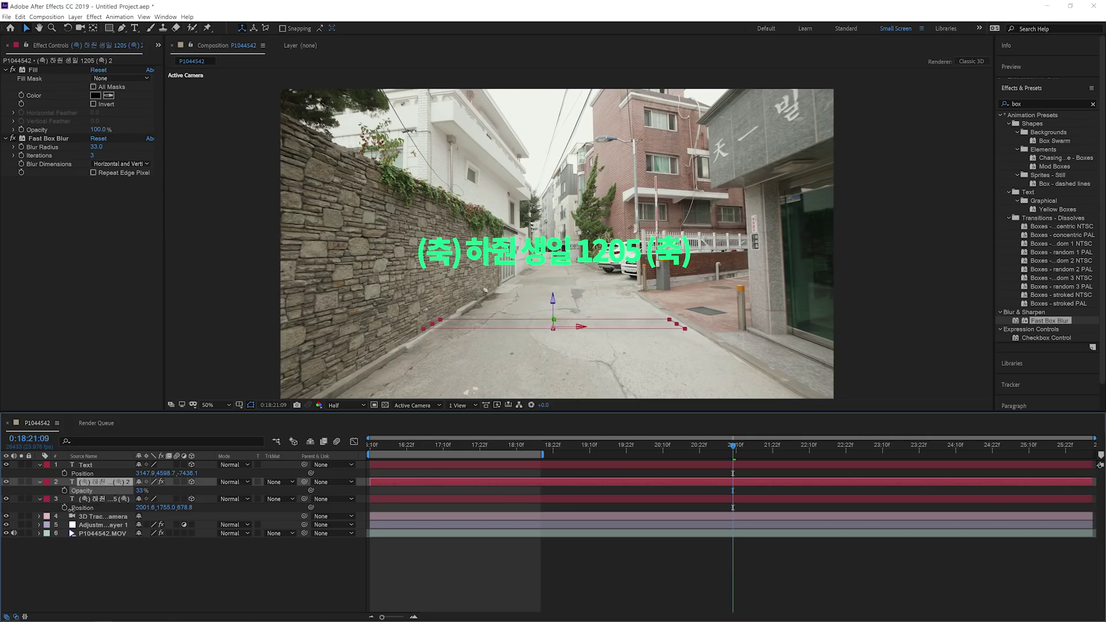
{"action": "left_click", "coordinate": [190, 571]}
{"action": "left_click_drag", "start_coordinate": [145, 489], "coordinate": [278, 497]}
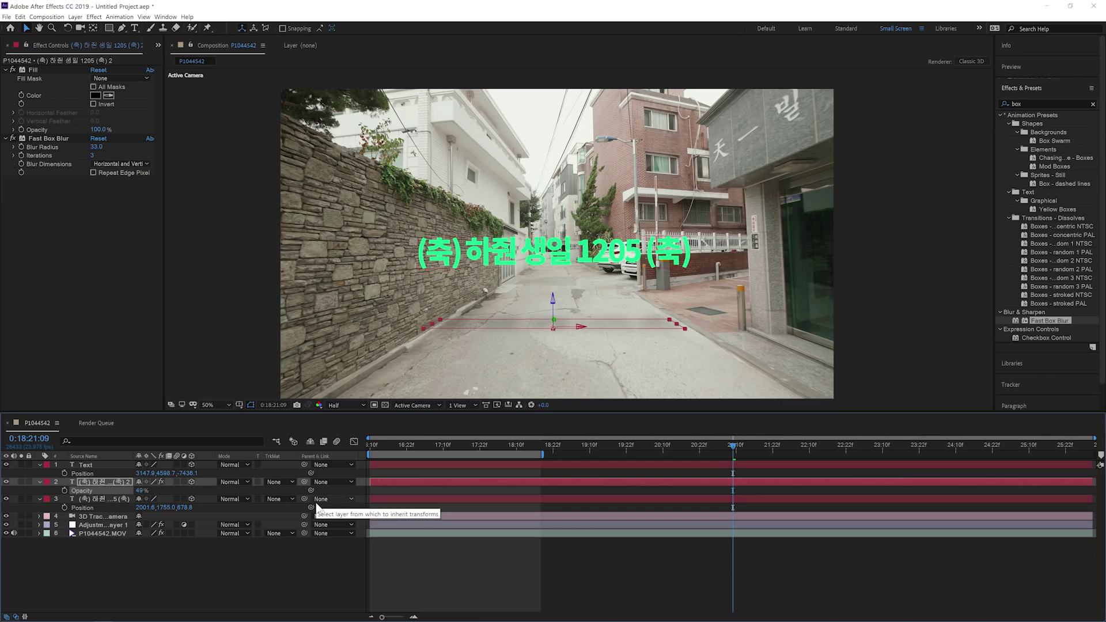
- Return to the shot's start at 0:18:16:10 and hide the placeholder Text layer lying on the road
{"action": "left_click_drag", "start_coordinate": [721, 459], "coordinate": [241, 435]}
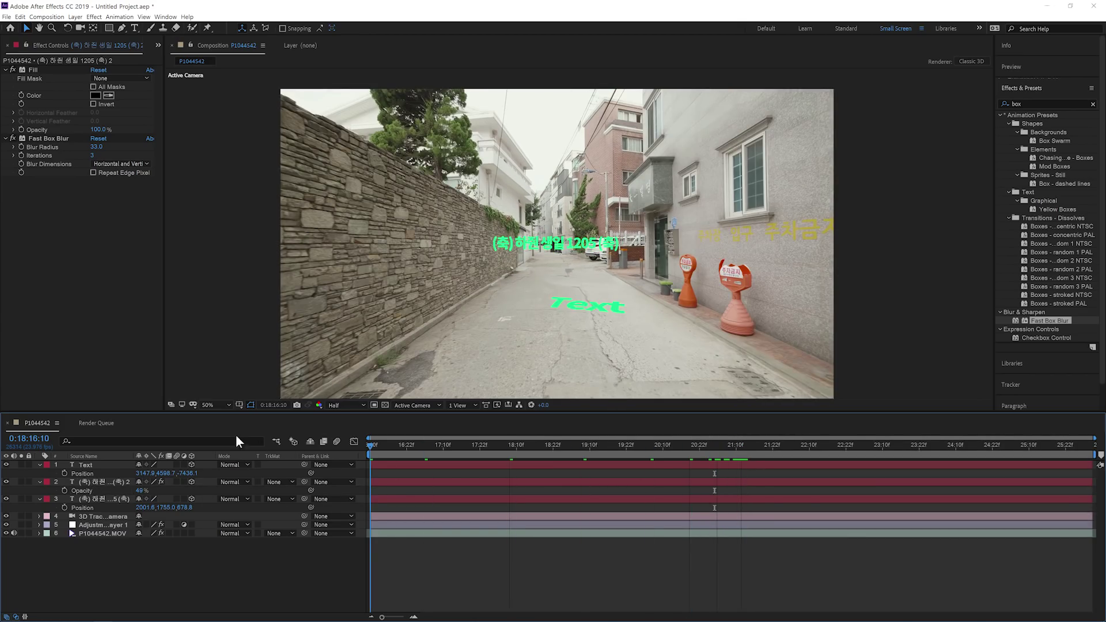
{"action": "left_click", "coordinate": [5, 464]}
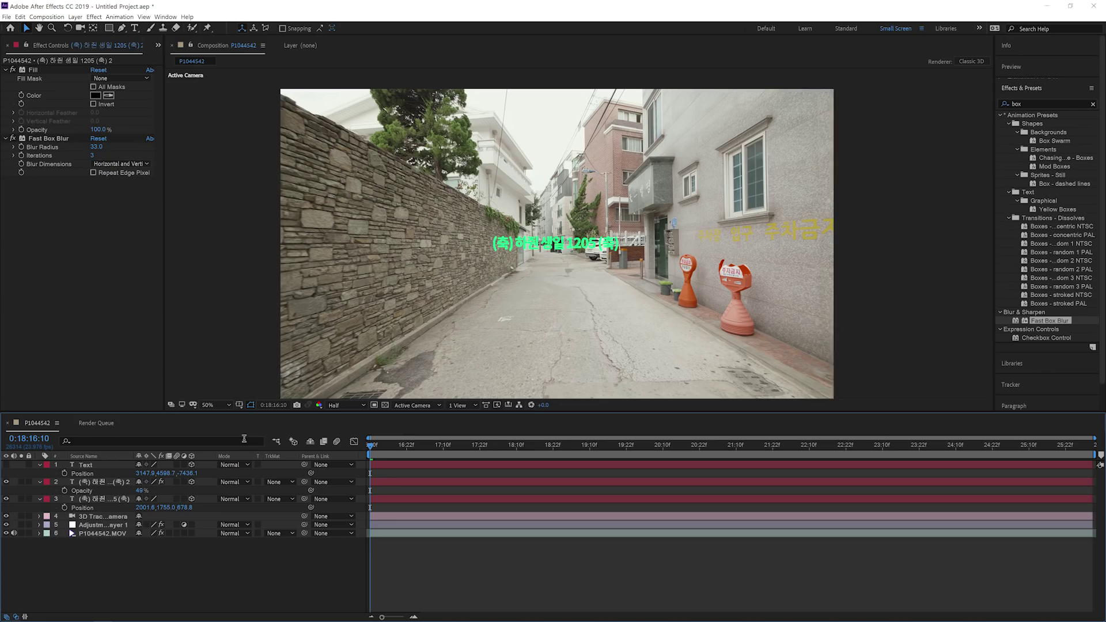
{"action": "left_click", "coordinate": [80, 465]}
{"action": "left_click", "coordinate": [6, 465]}
{"action": "left_click", "coordinate": [6, 465]}
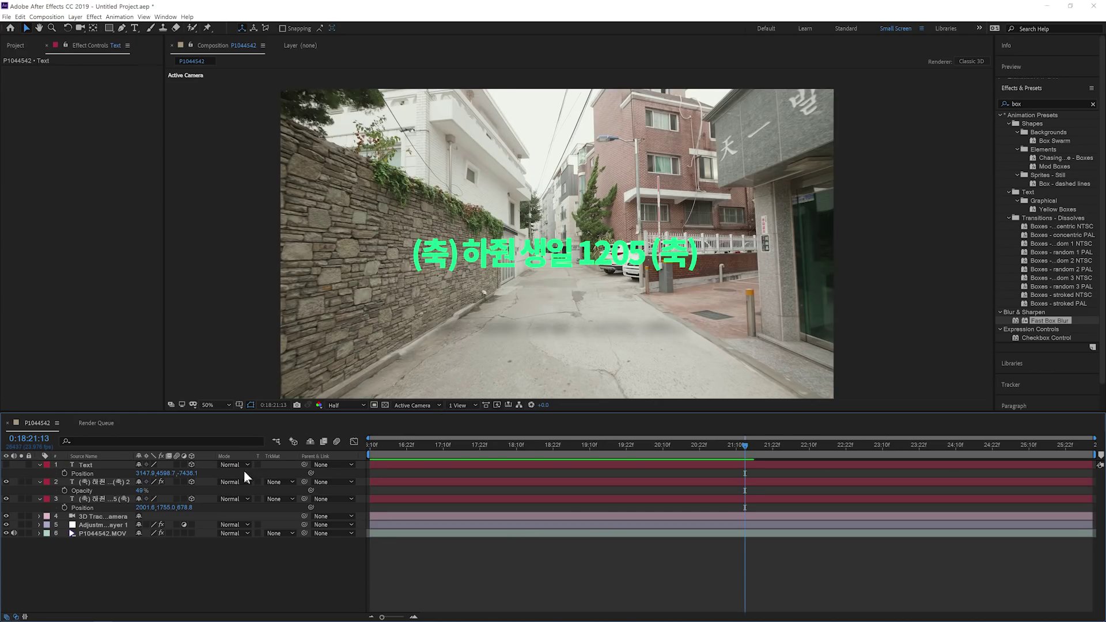
- Remove the Fast Box Blur effect from the black greeting copy
{"action": "left_click", "coordinate": [116, 481]}
{"action": "left_click", "coordinate": [67, 140]}
{"action": "key", "text": "Delete"}
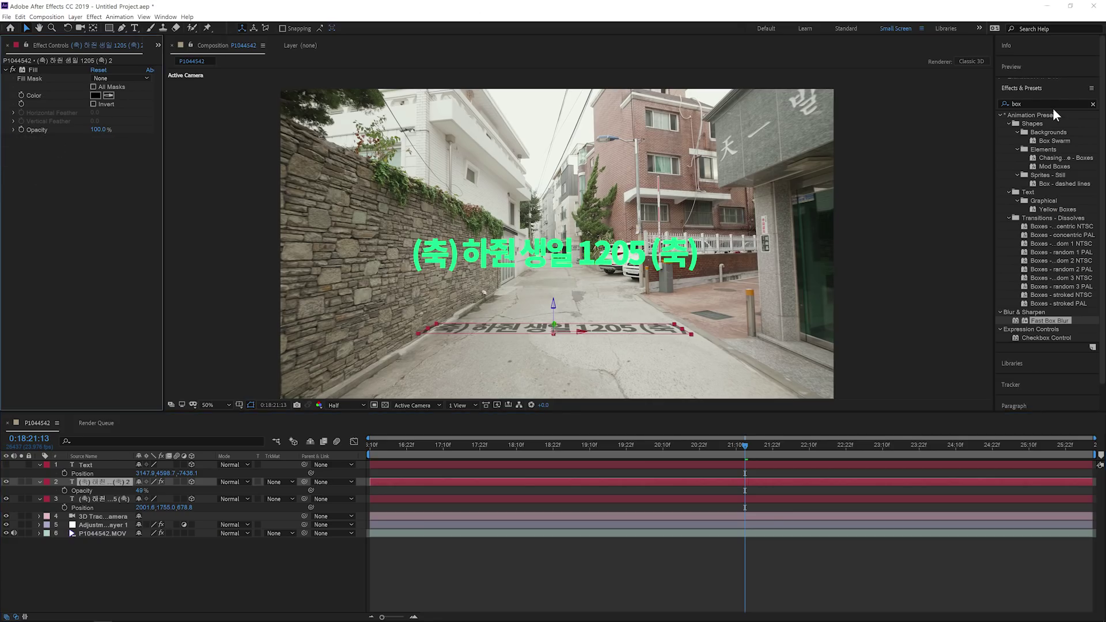
- Apply Gaussian Blur to the black greeting copy and set its Blurriness to 118.2
{"action": "left_click", "coordinate": [1052, 106]}
{"action": "type", "text": "gauss"}
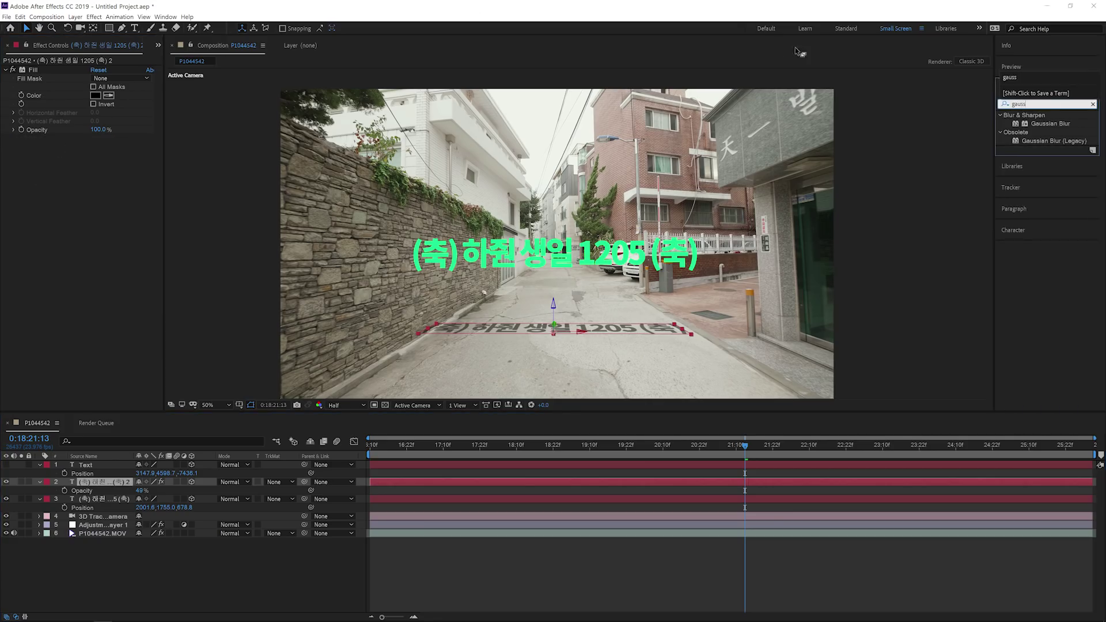
{"action": "double_click", "coordinate": [1057, 125]}
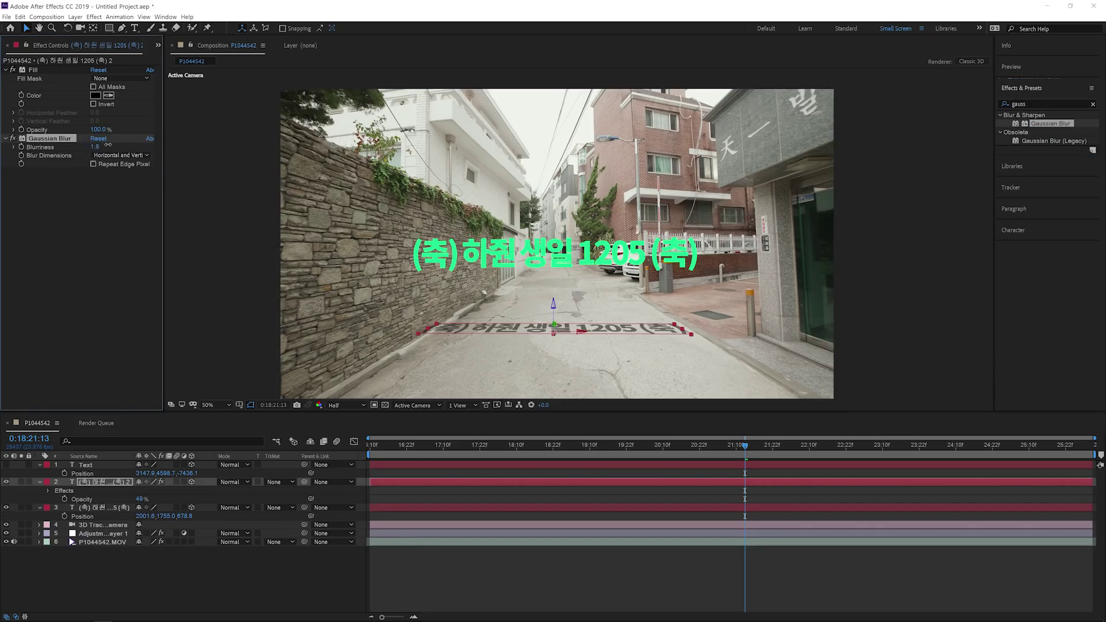
{"action": "left_click_drag", "start_coordinate": [194, 148], "coordinate": [606, 167]}
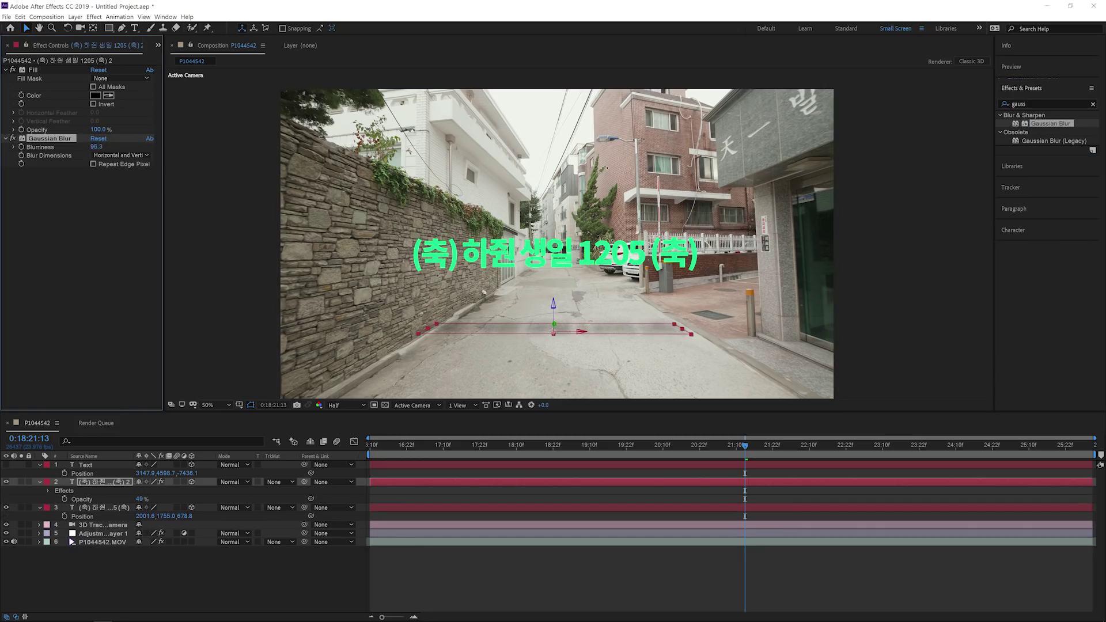
{"action": "left_click_drag", "start_coordinate": [502, 186], "coordinate": [812, 191]}
- Preview the shot, go to 0:18:22:14, and add a Blurriness keyframe at 118.2 to the shadow's Gaussian Blur
{"action": "key", "text": "space"}
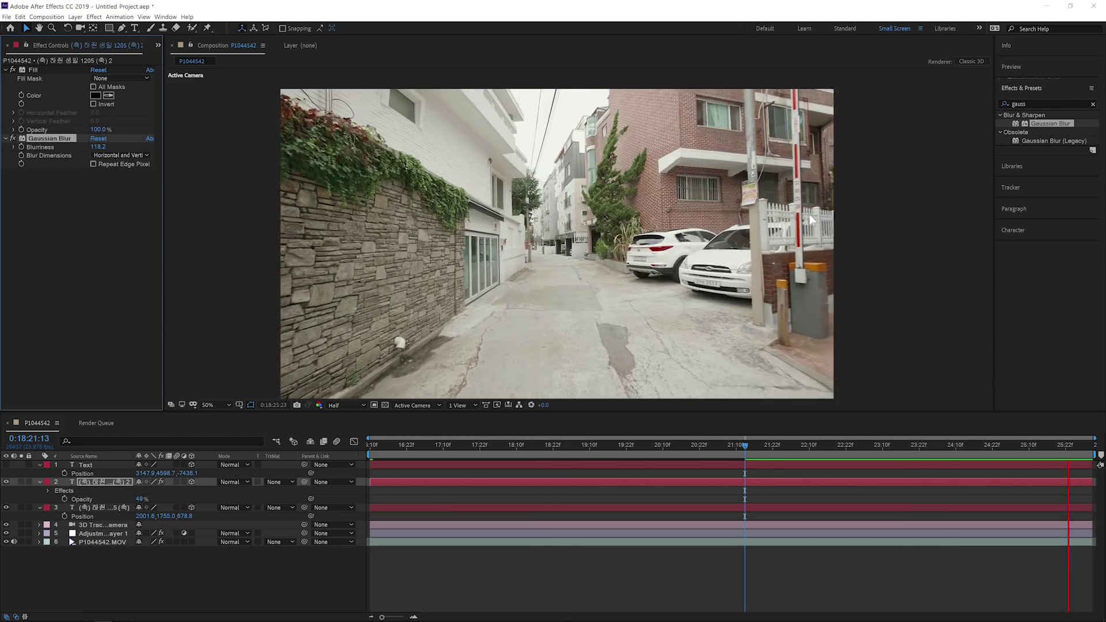
{"action": "left_click", "coordinate": [699, 443]}
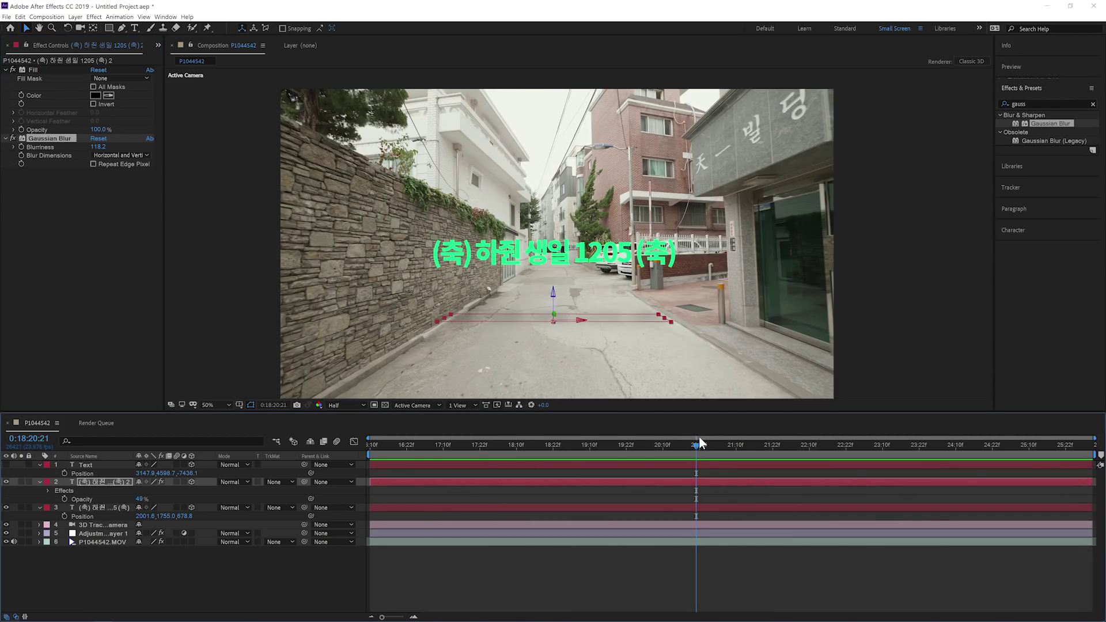
{"action": "left_click_drag", "start_coordinate": [700, 438], "coordinate": [370, 445]}
{"action": "left_click", "coordinate": [512, 547]}
{"action": "left_click_drag", "start_coordinate": [639, 451], "coordinate": [822, 458]}
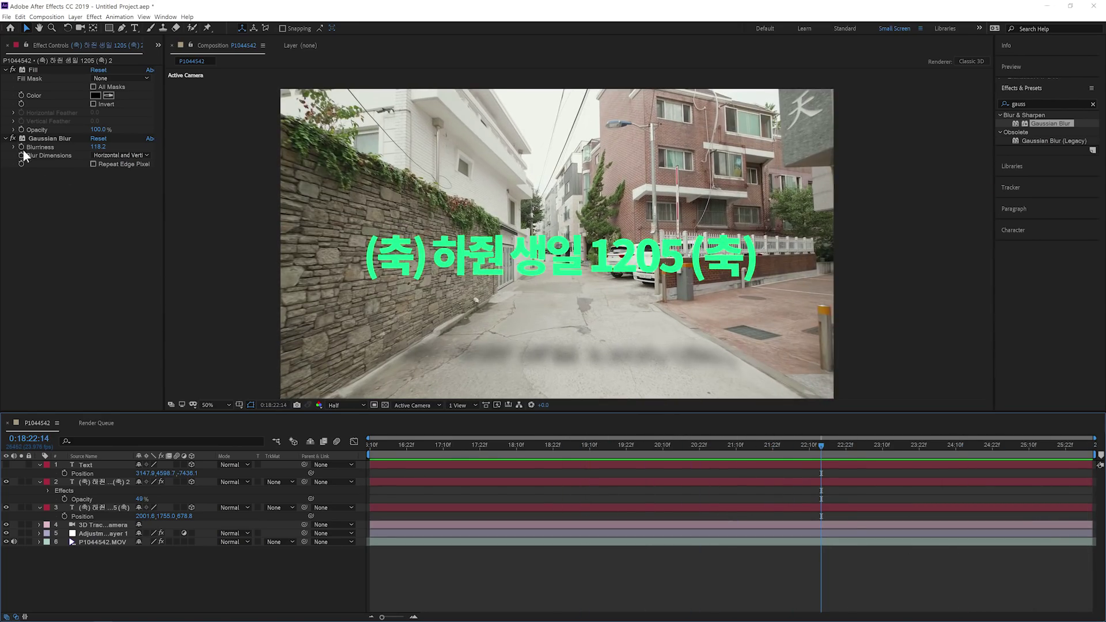
{"action": "left_click", "coordinate": [22, 144]}
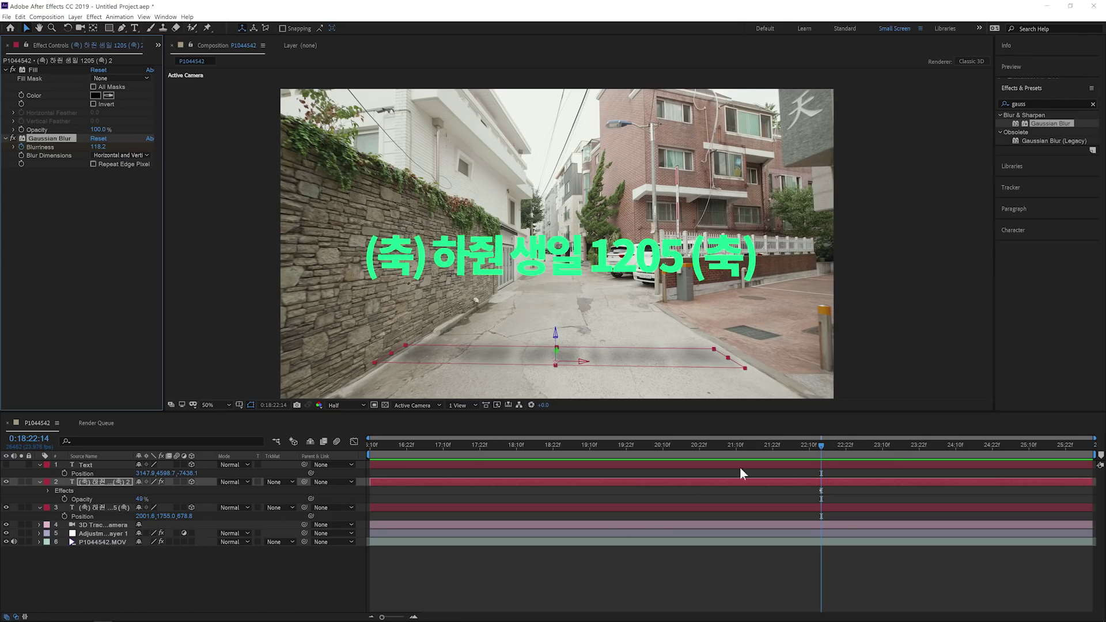
- Go to 0:18:17:23 and keyframe the shadow's Gaussian Blur Blurriness at 39.1
{"action": "left_click_drag", "start_coordinate": [820, 446], "coordinate": [482, 438]}
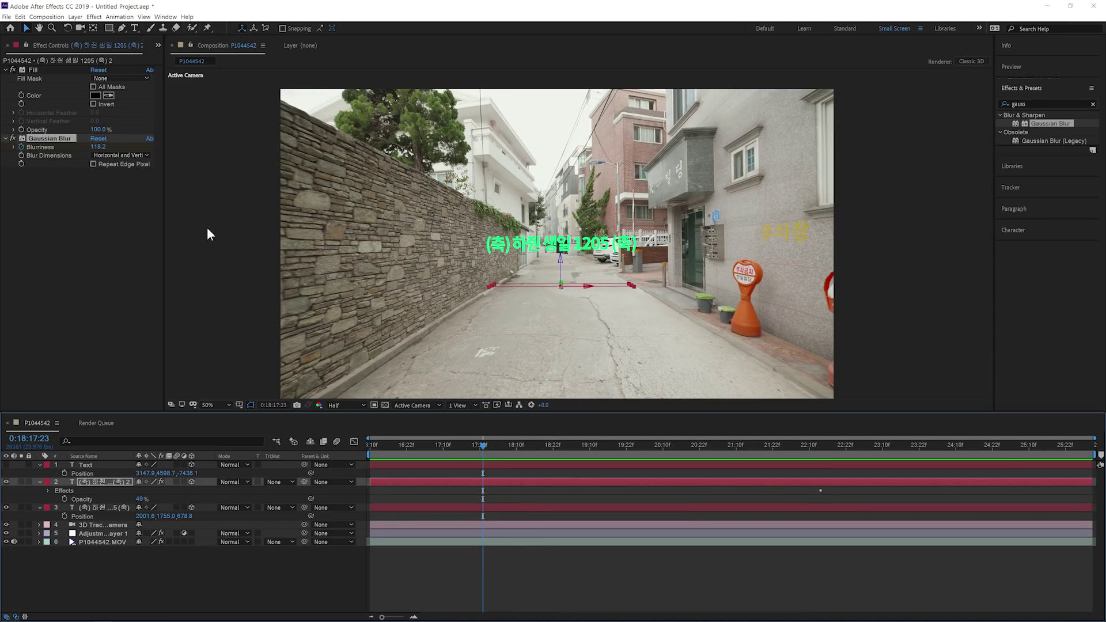
{"action": "left_click_drag", "start_coordinate": [83, 146], "coordinate": [12, 162]}
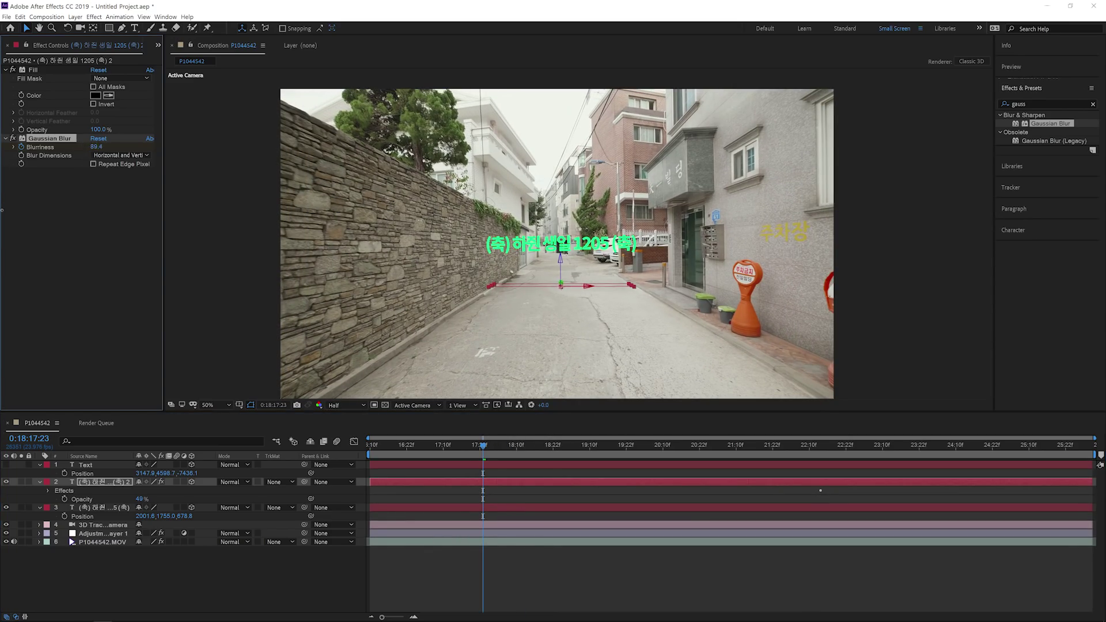
{"action": "left_click_drag", "start_coordinate": [97, 147], "coordinate": [1, 212]}
{"action": "left_click", "coordinate": [441, 547]}
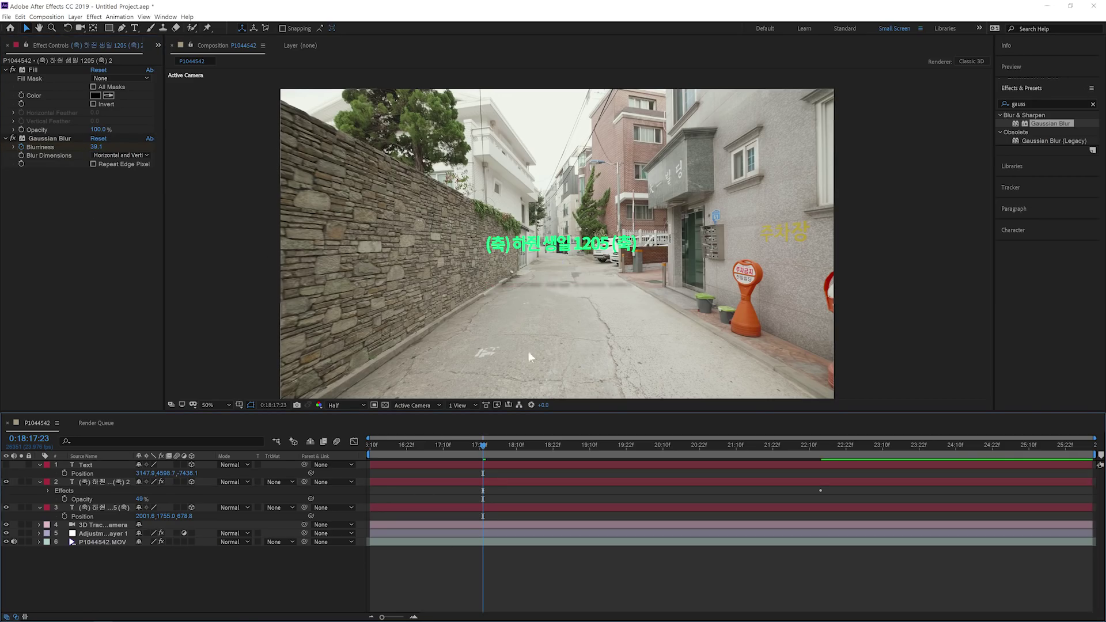
- Preview the shadow, return to 0:18:17:23, raise its Blurriness keyframe to 48.2, and play the shot again
{"action": "key", "text": "space"}
{"action": "left_click", "coordinate": [488, 447]}
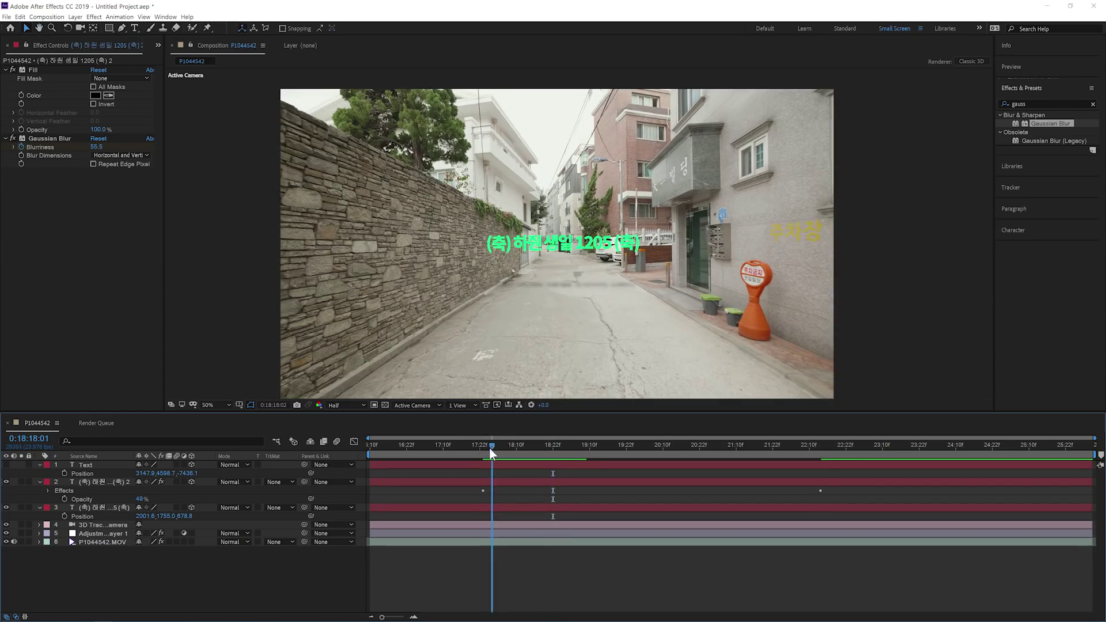
{"action": "left_click", "coordinate": [483, 447]}
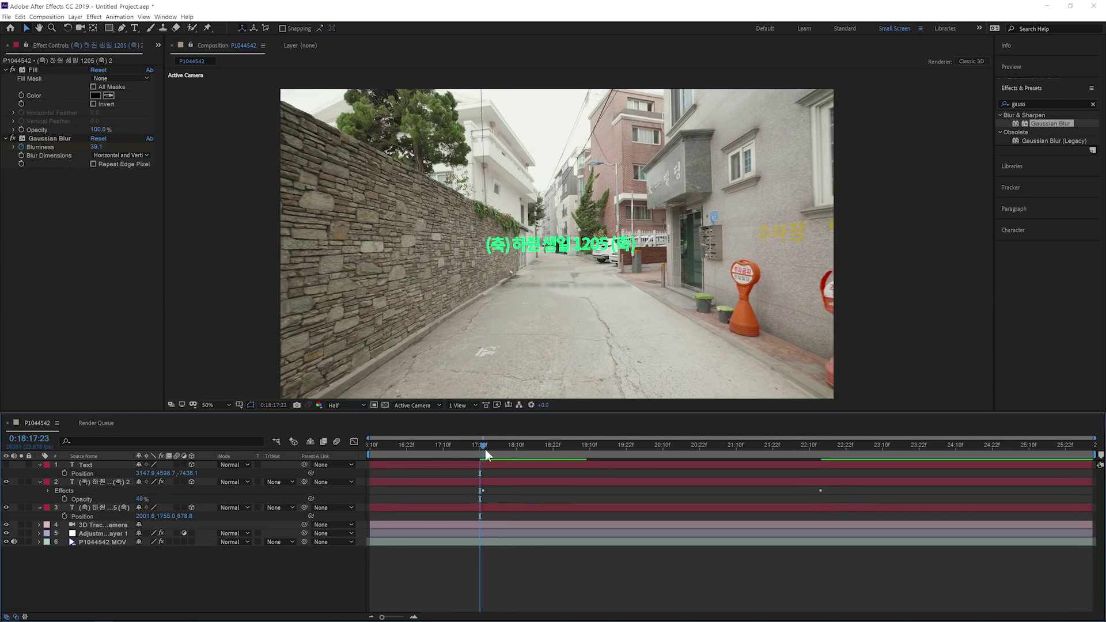
{"action": "left_click_drag", "start_coordinate": [92, 147], "coordinate": [115, 157]}
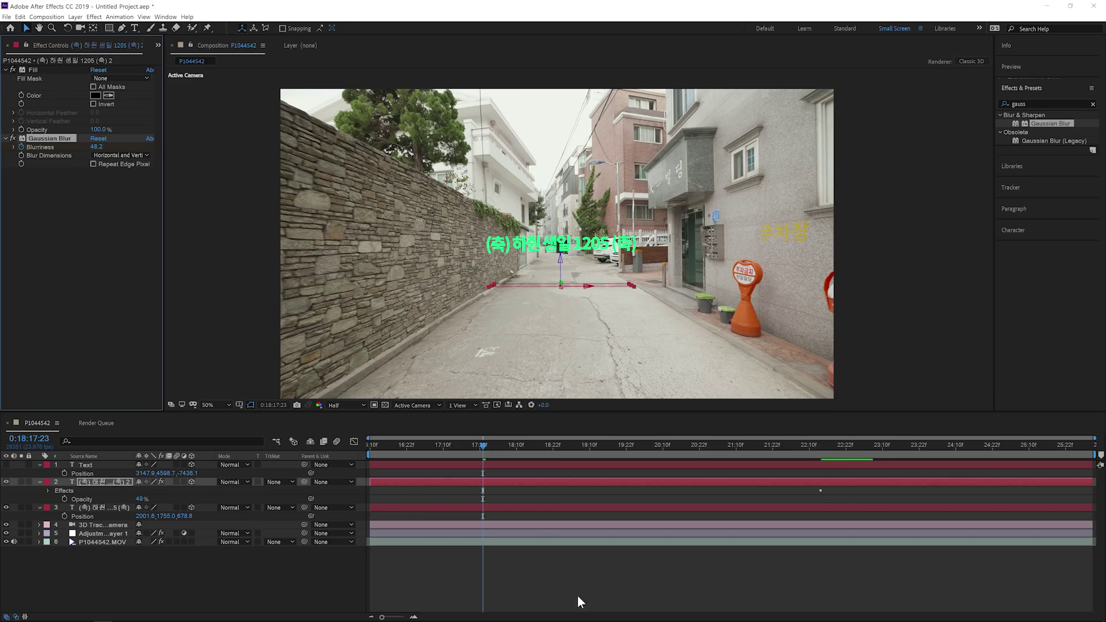
{"action": "left_click", "coordinate": [585, 547]}
{"action": "key", "text": "space"}
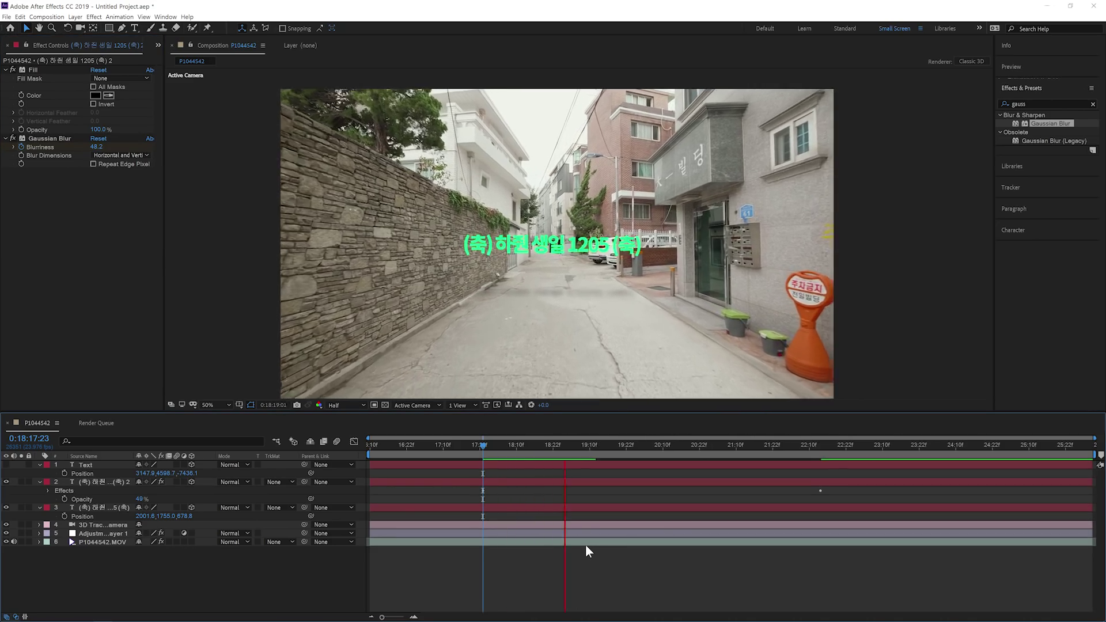